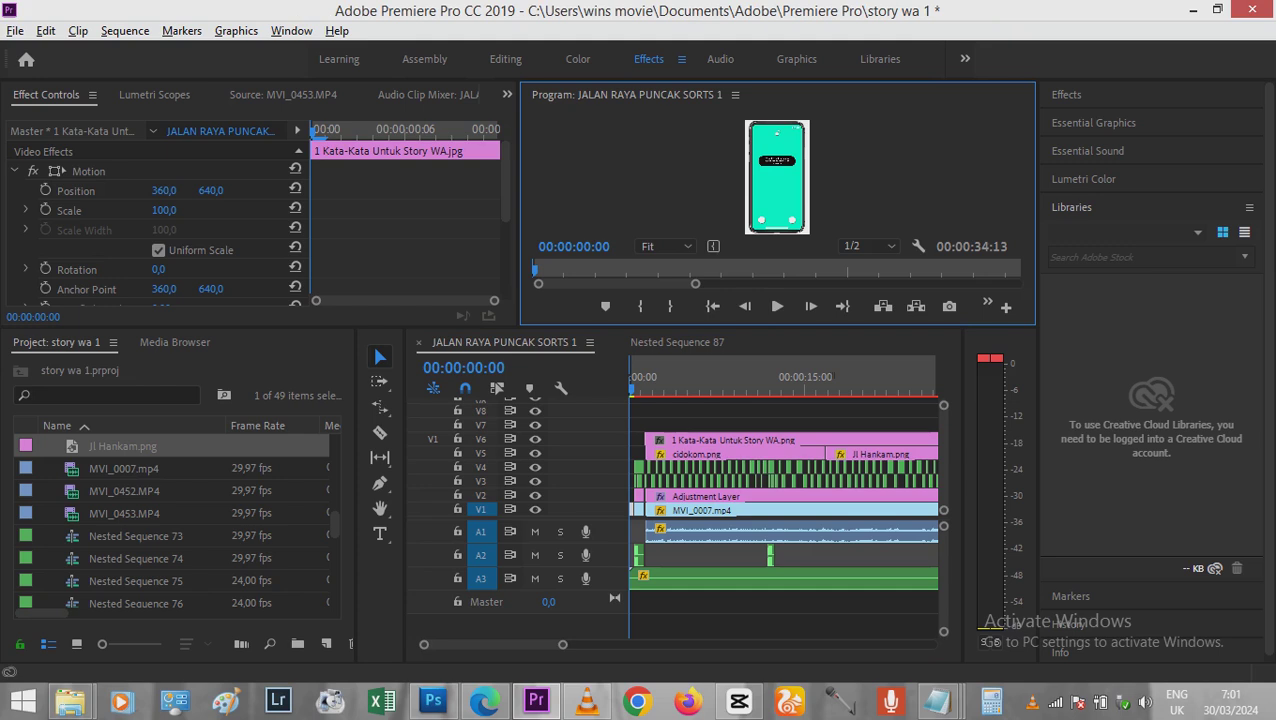
Step: Maximize the Program Monitor so the teal phone-mockup story preview fills the workspace
key("grave")
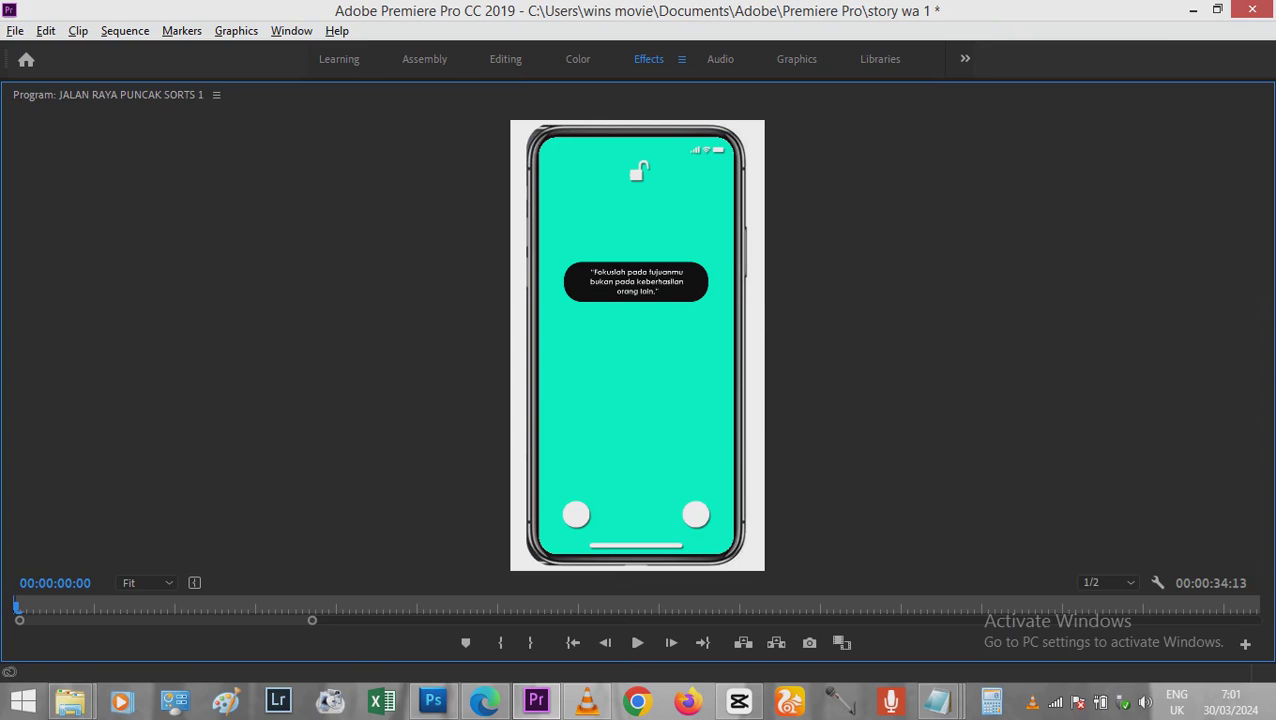
Step: Select the 'Terkadang hati lebih melihat…' quote line in the story wa text notes, then minimize Notepad
mouse_move(936, 700)
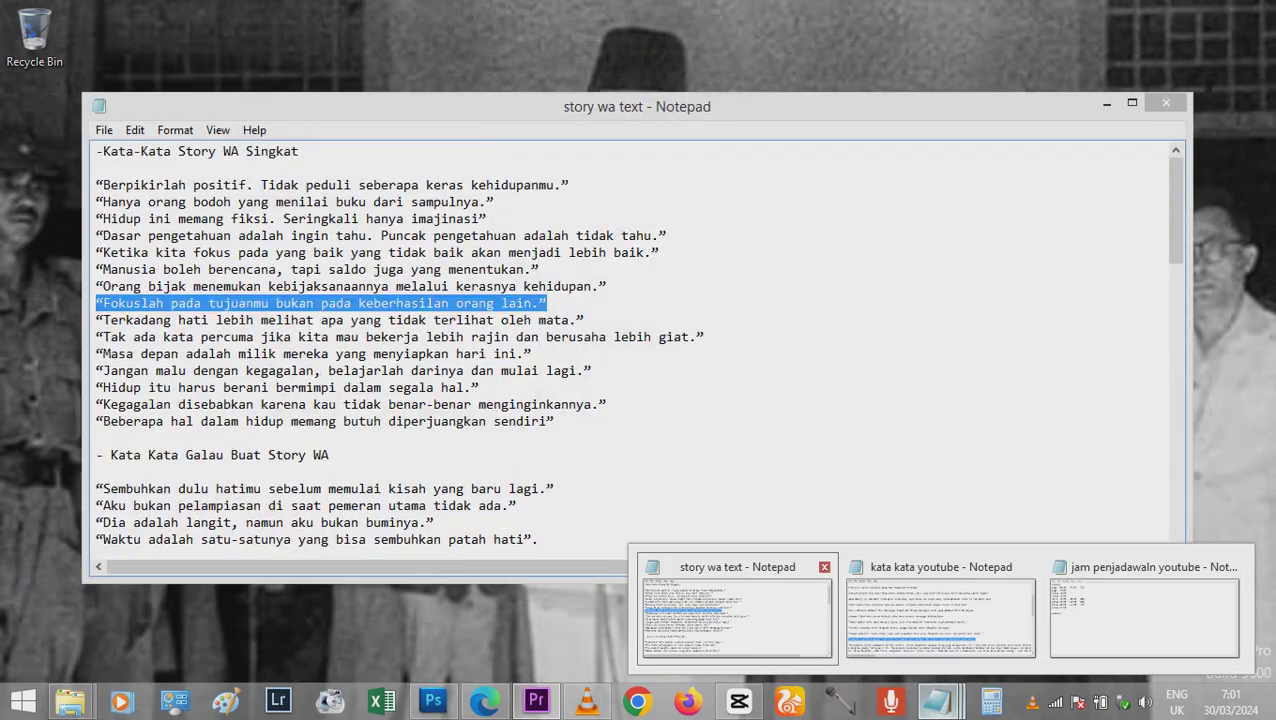
left_click(737, 612)
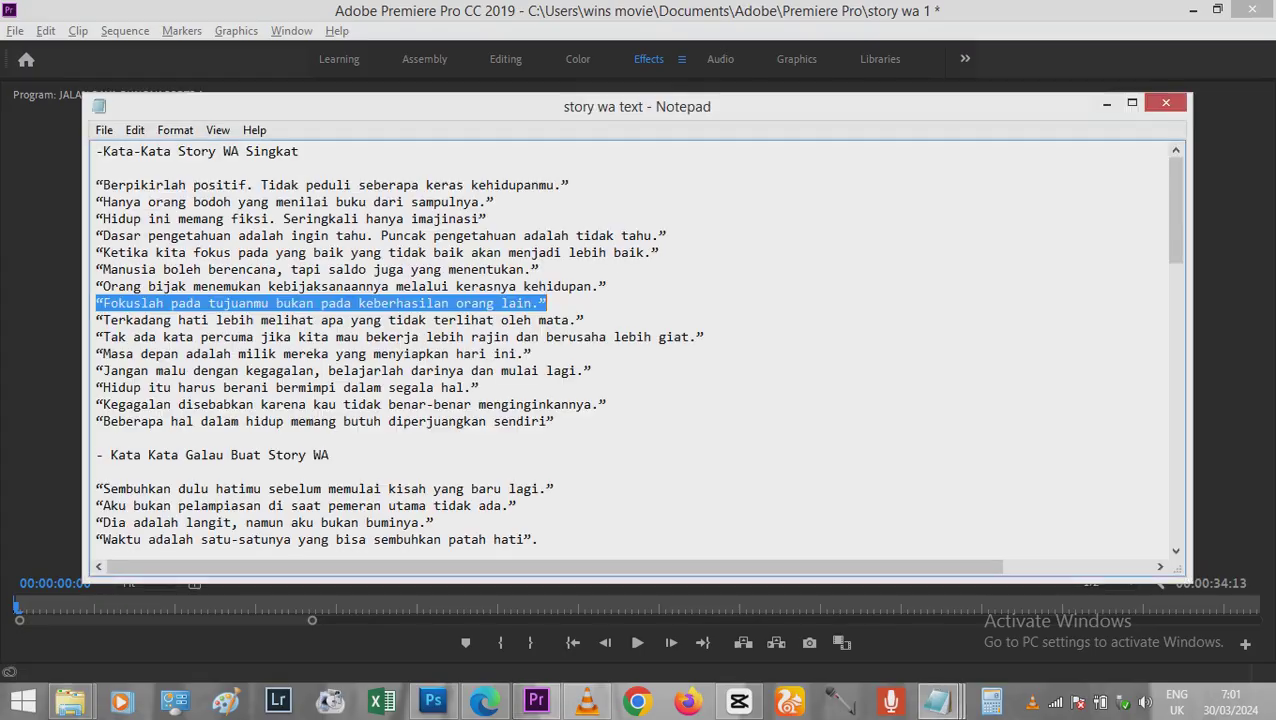
mouse_move(96, 320)
left_mouse_down()
mouse_move(538, 337)
mouse_move(590, 321)
left_mouse_up()
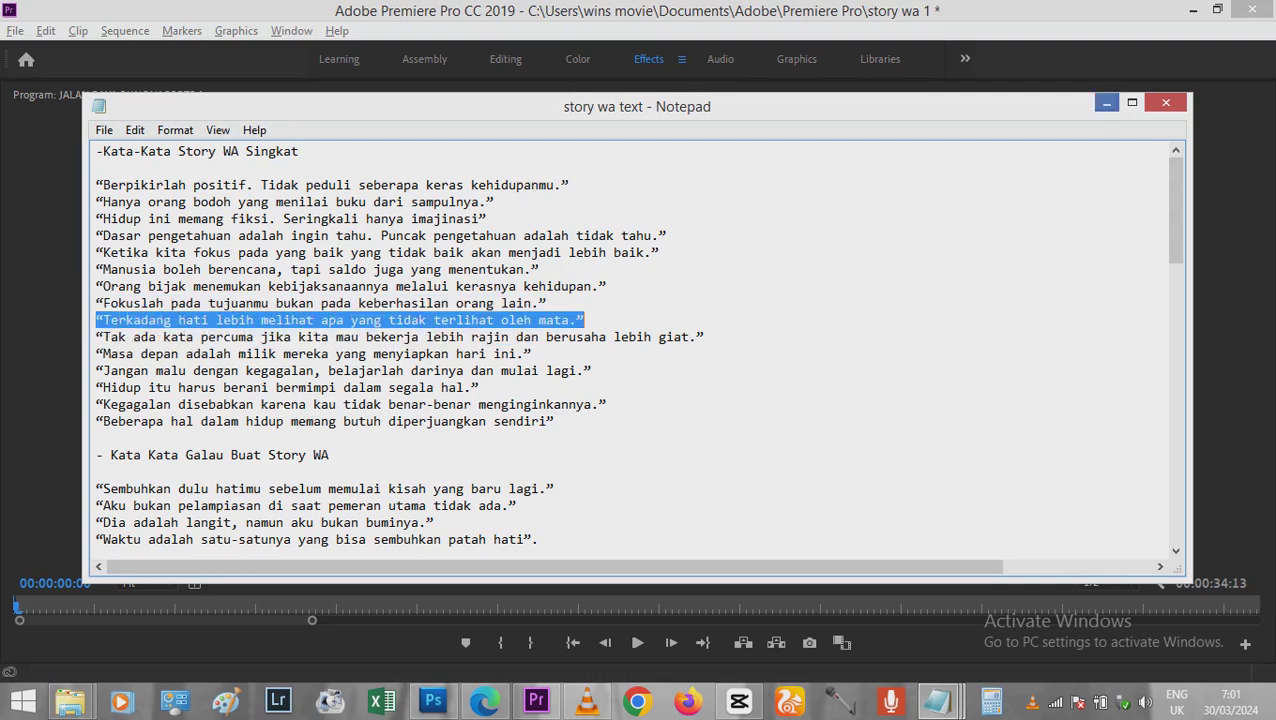
left_click(1106, 103)
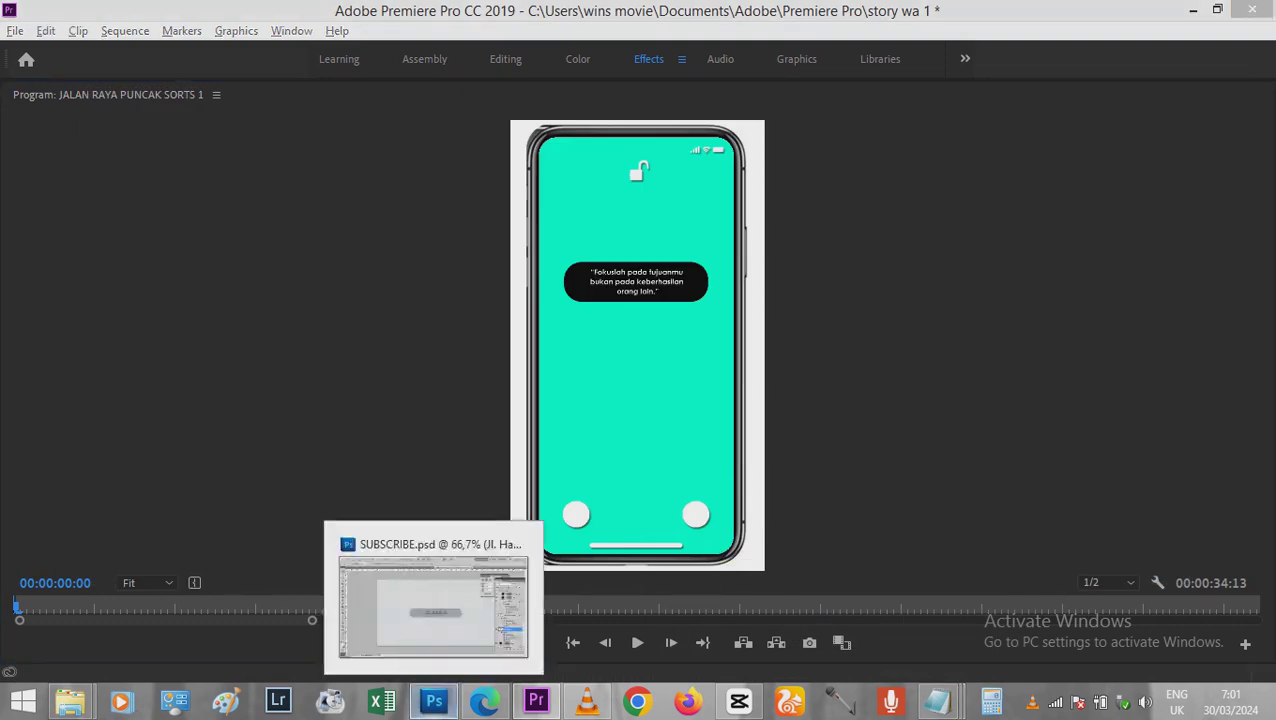
left_click(433, 701)
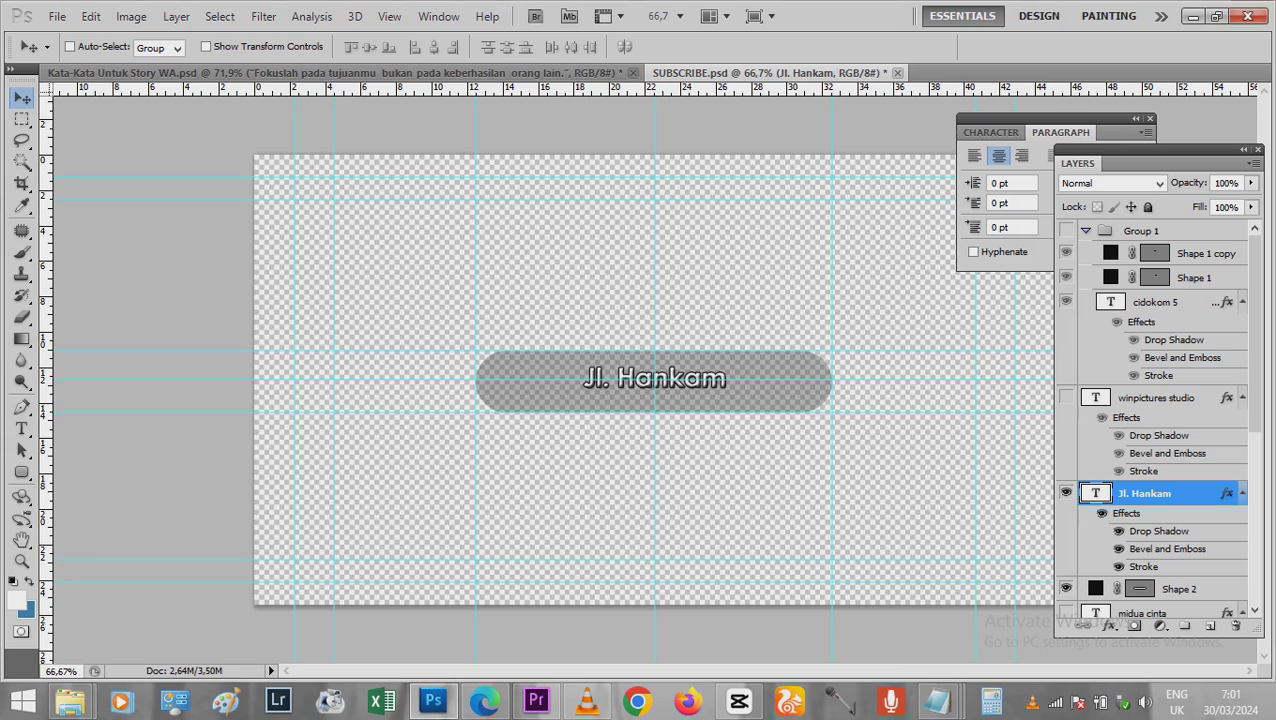
Step: Switch to the Kata-Kata Untuk Story WA document and try editing the quote bubble text
key("ctrl+Tab")
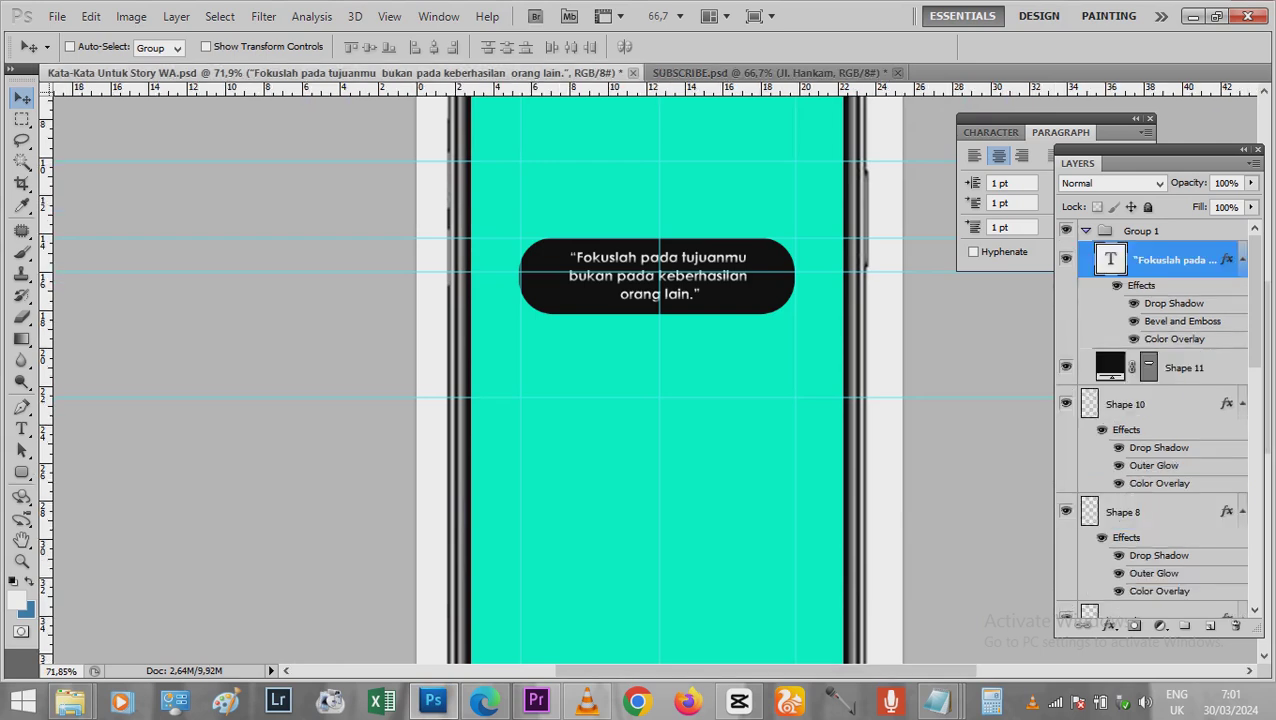
key("t")
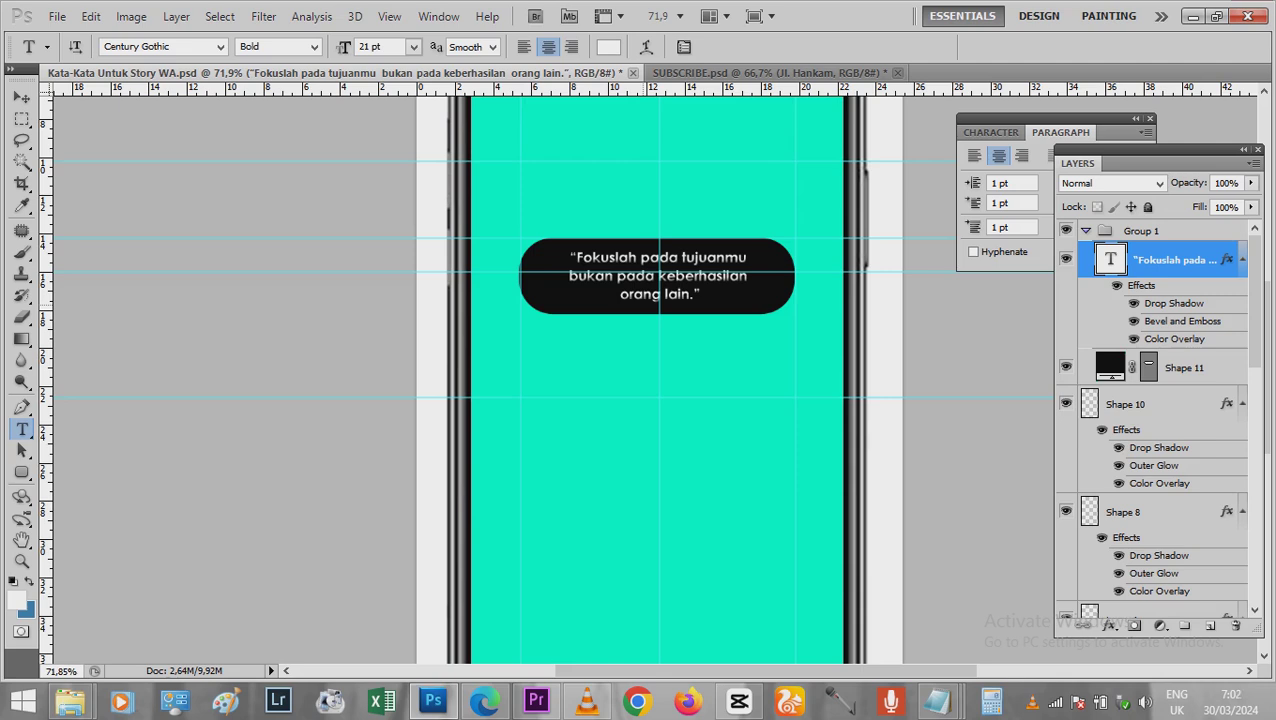
left_click(658, 276)
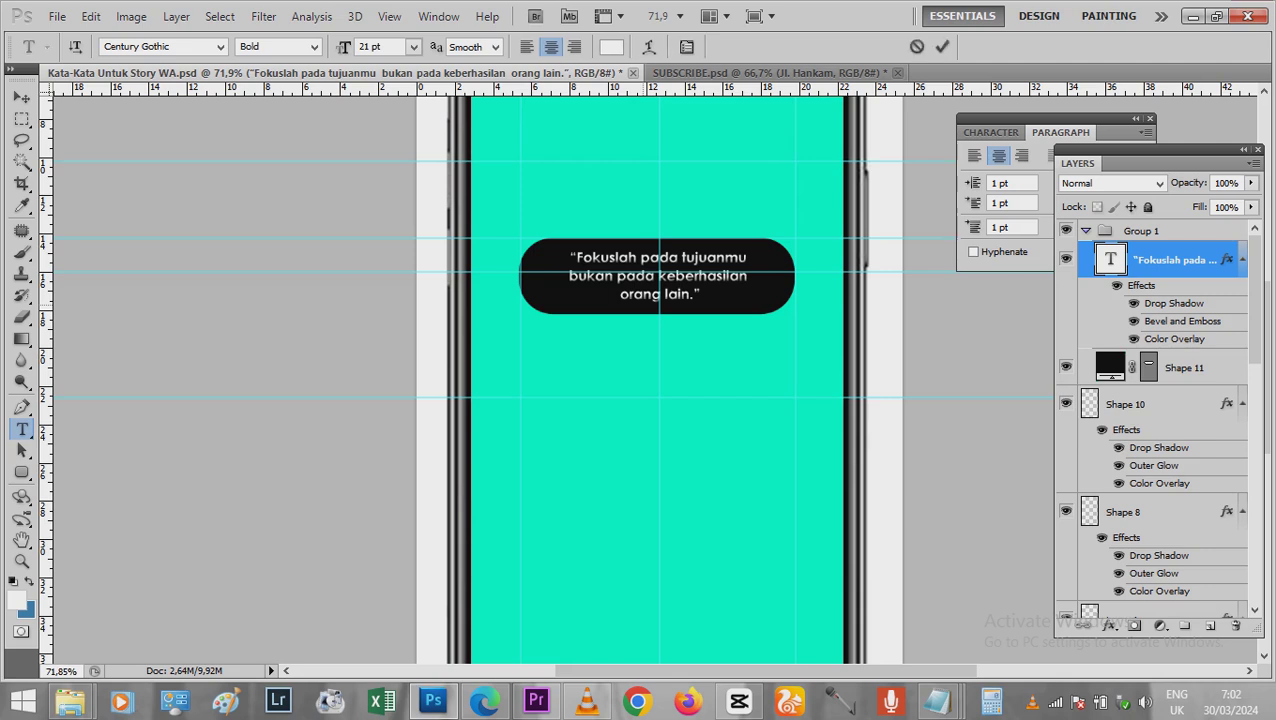
left_click(643, 304)
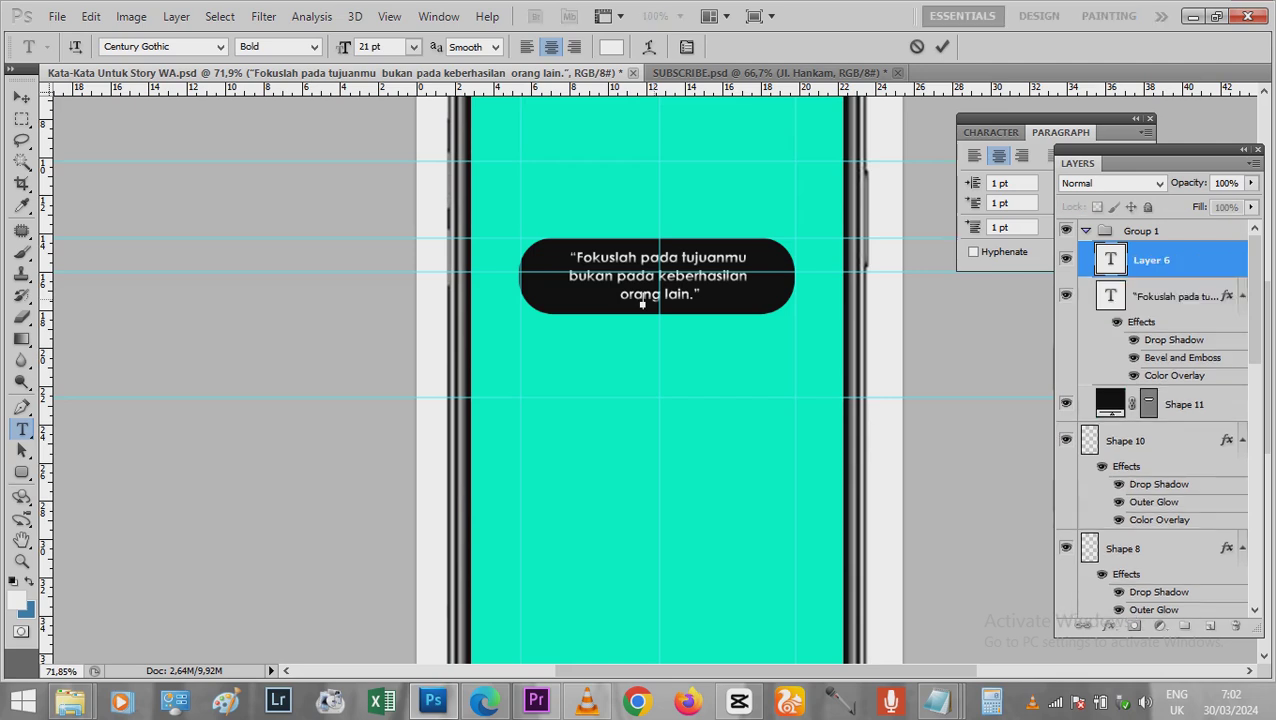
key("ctrl")
key("ctrl+Return")
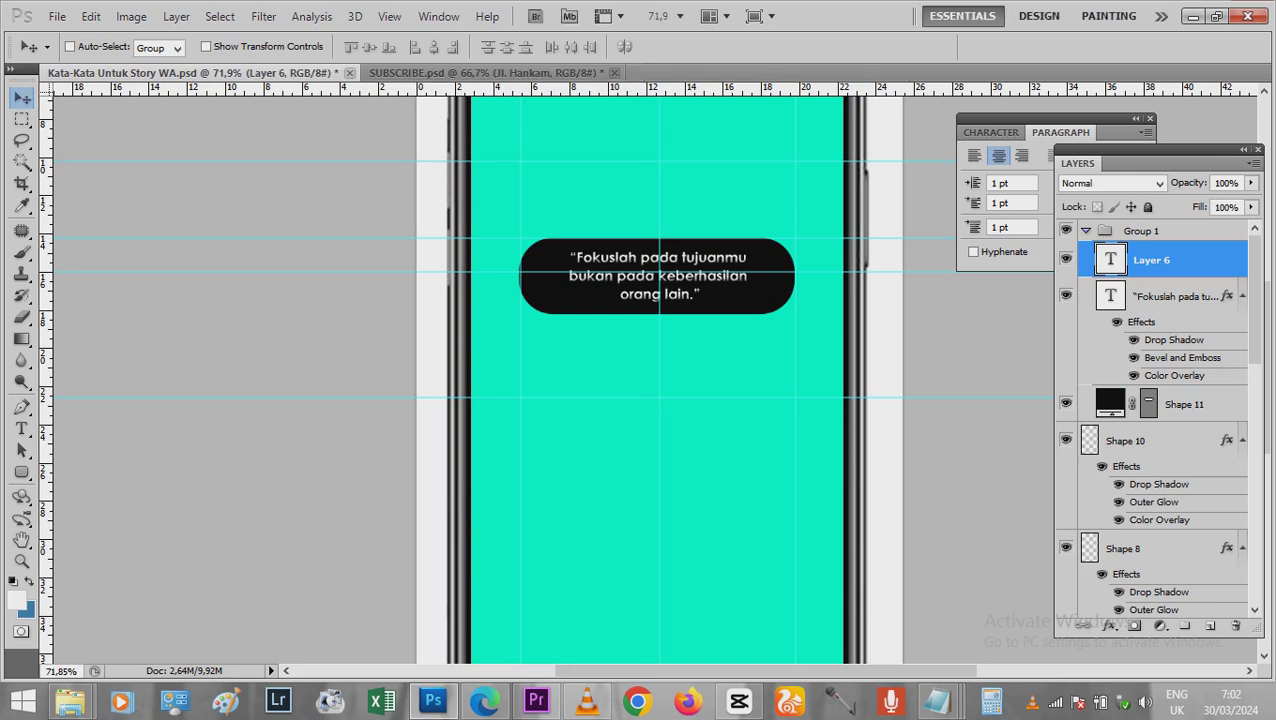
Step: Delete the empty Layer 6 created by the stray text click
right_click(1180, 260)
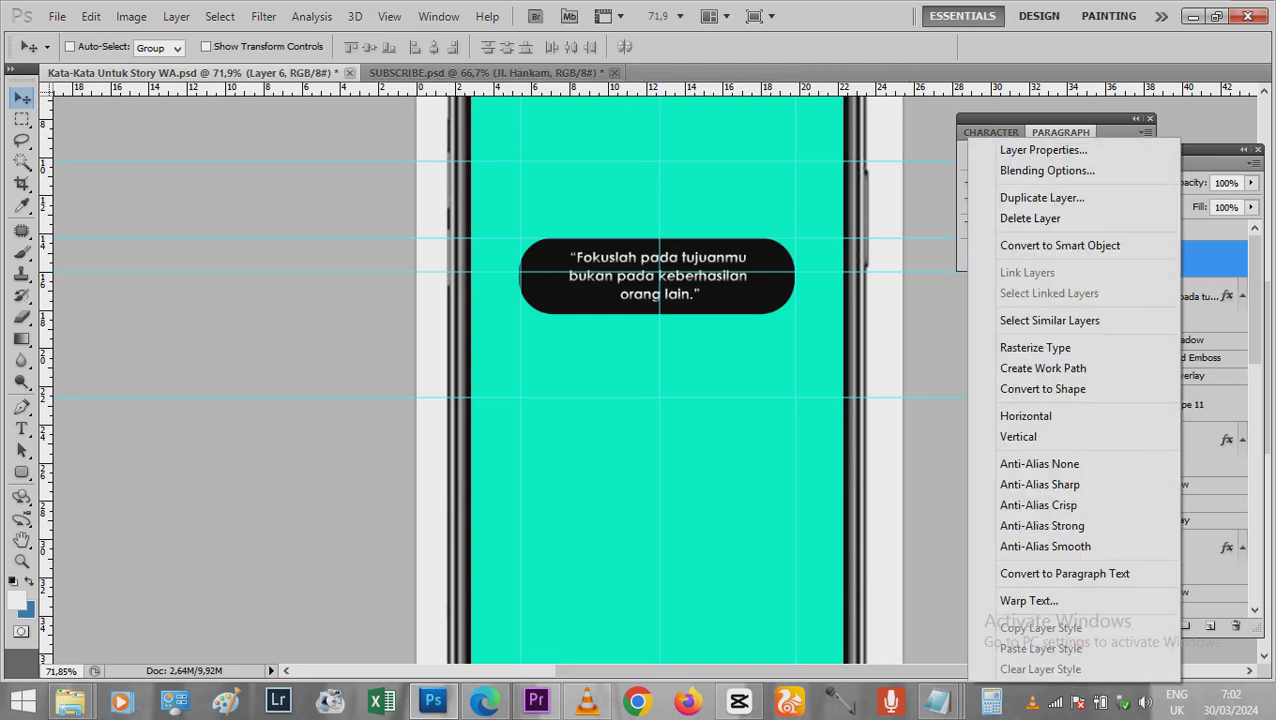
left_click(1030, 217)
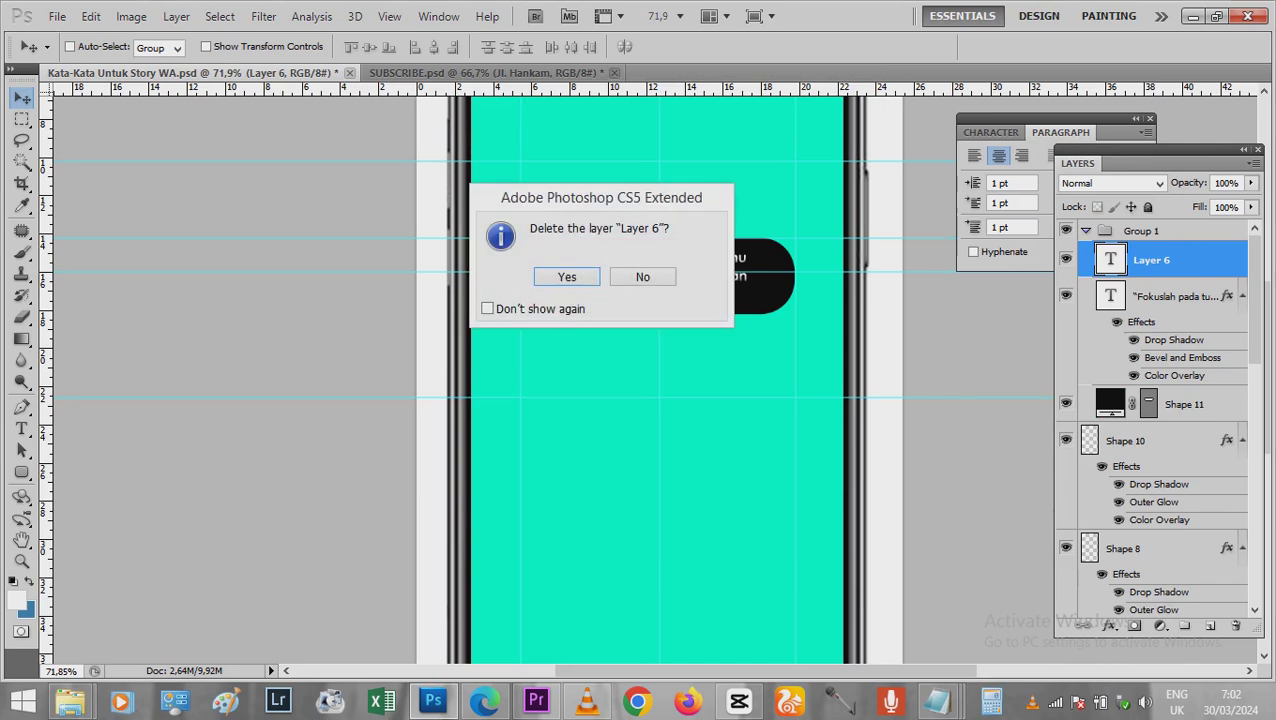
key("Return")
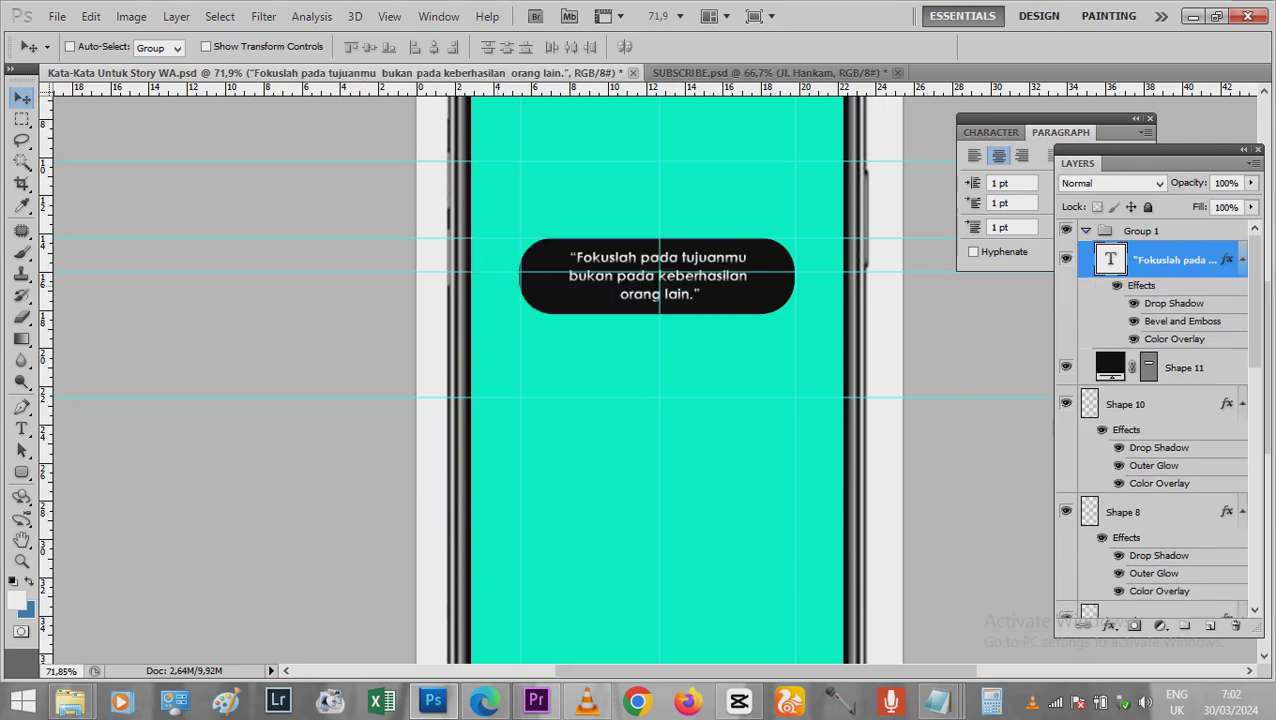
Step: Paste 'Terkadang hati lebih melihat apa yang tidak terlihat oleh mata.' over the Fokuslah quote, breaking after 'melihat'
left_click(22, 429)
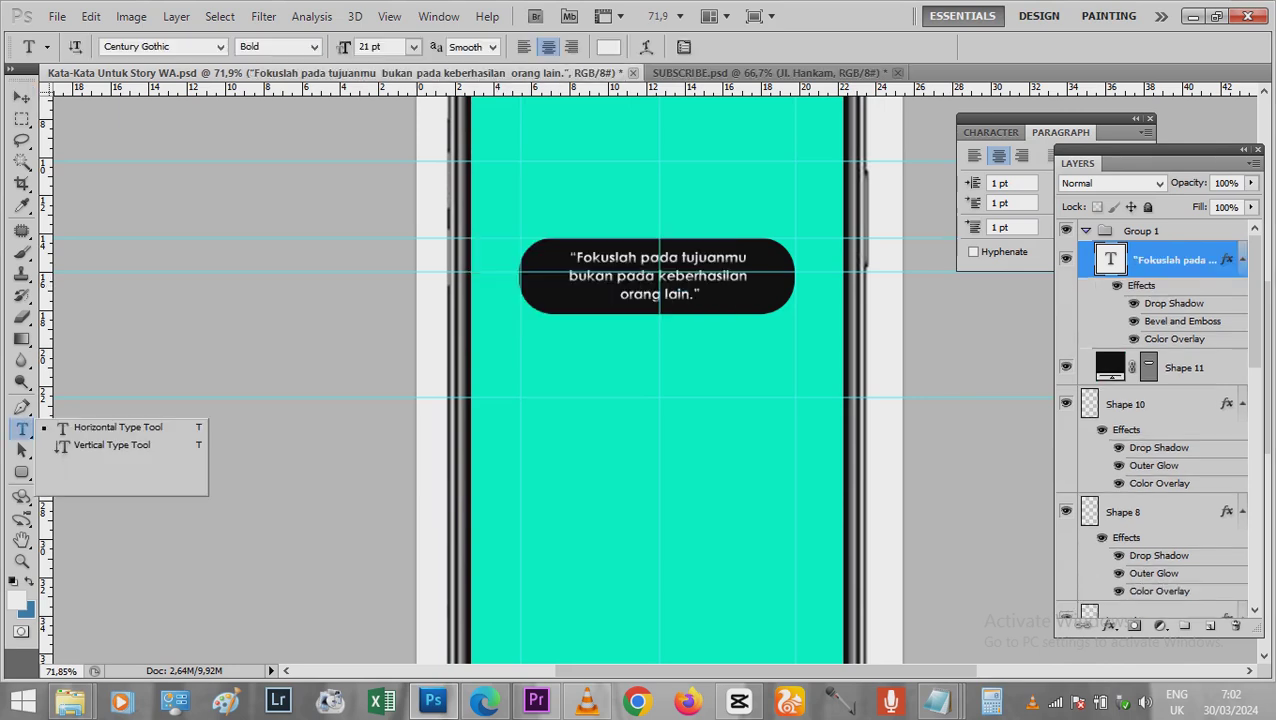
left_click(118, 427)
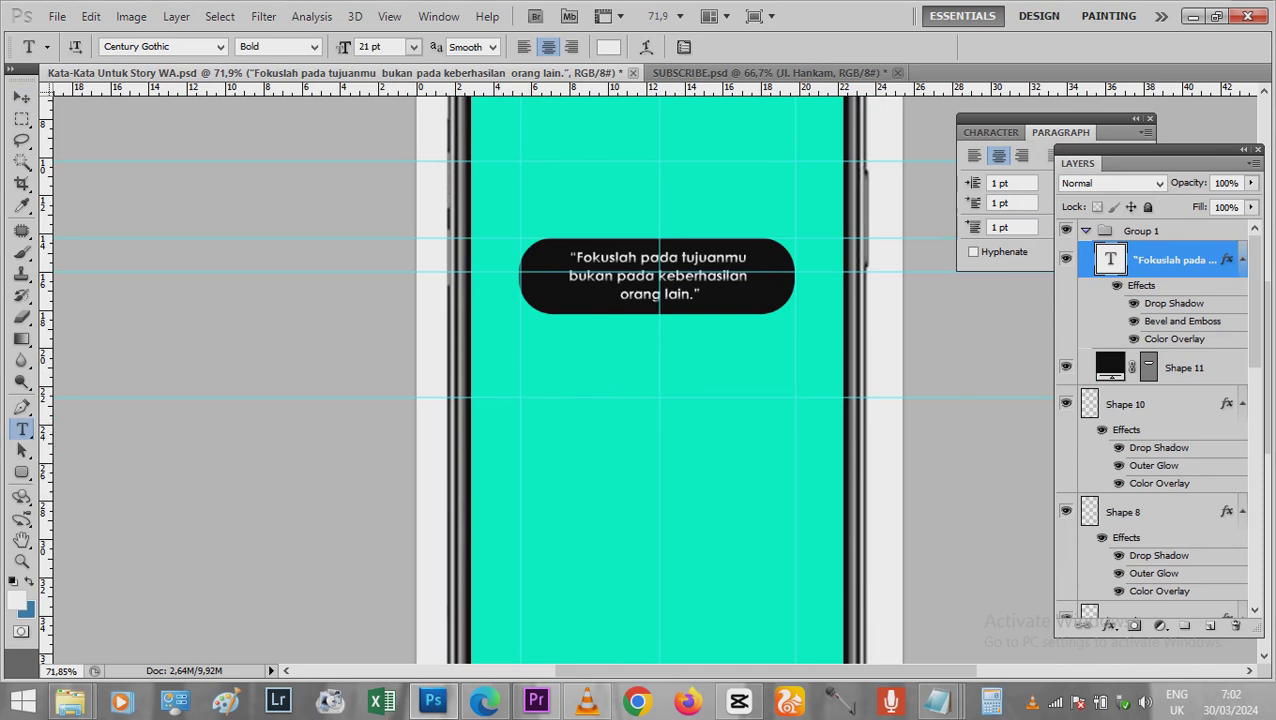
left_click(629, 258)
key("ctrl+a")
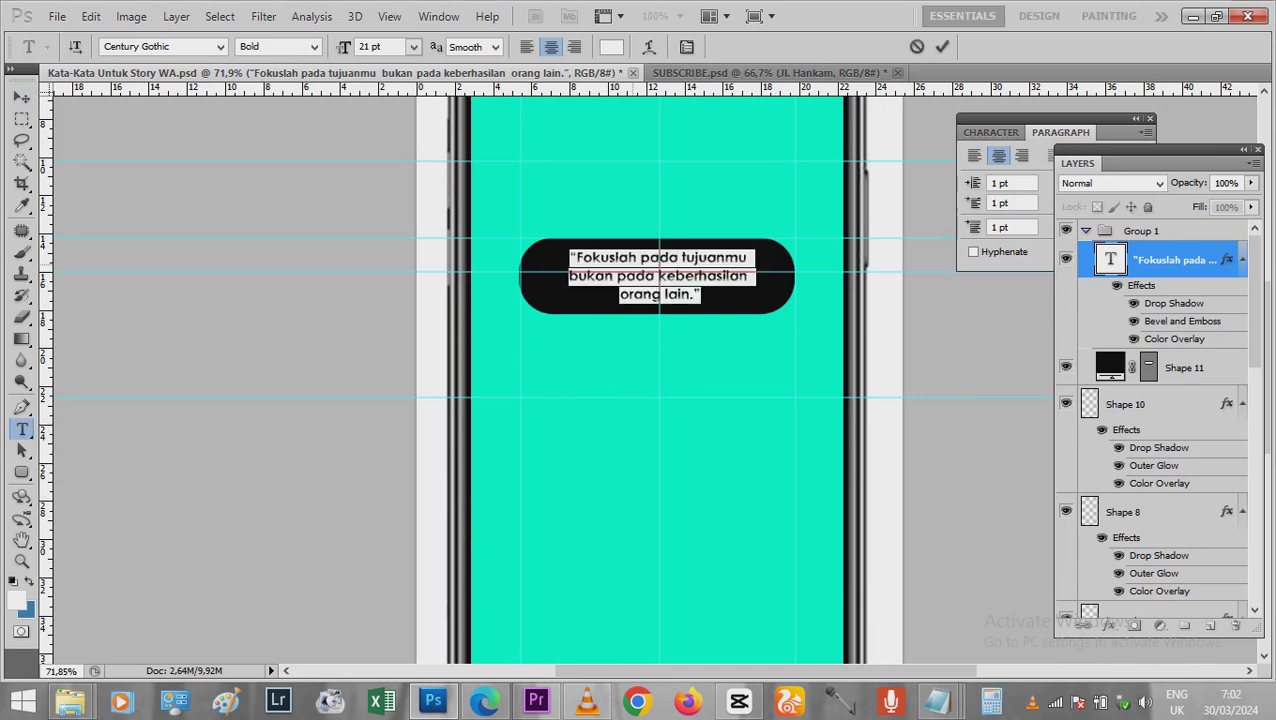
left_click(883, 258)
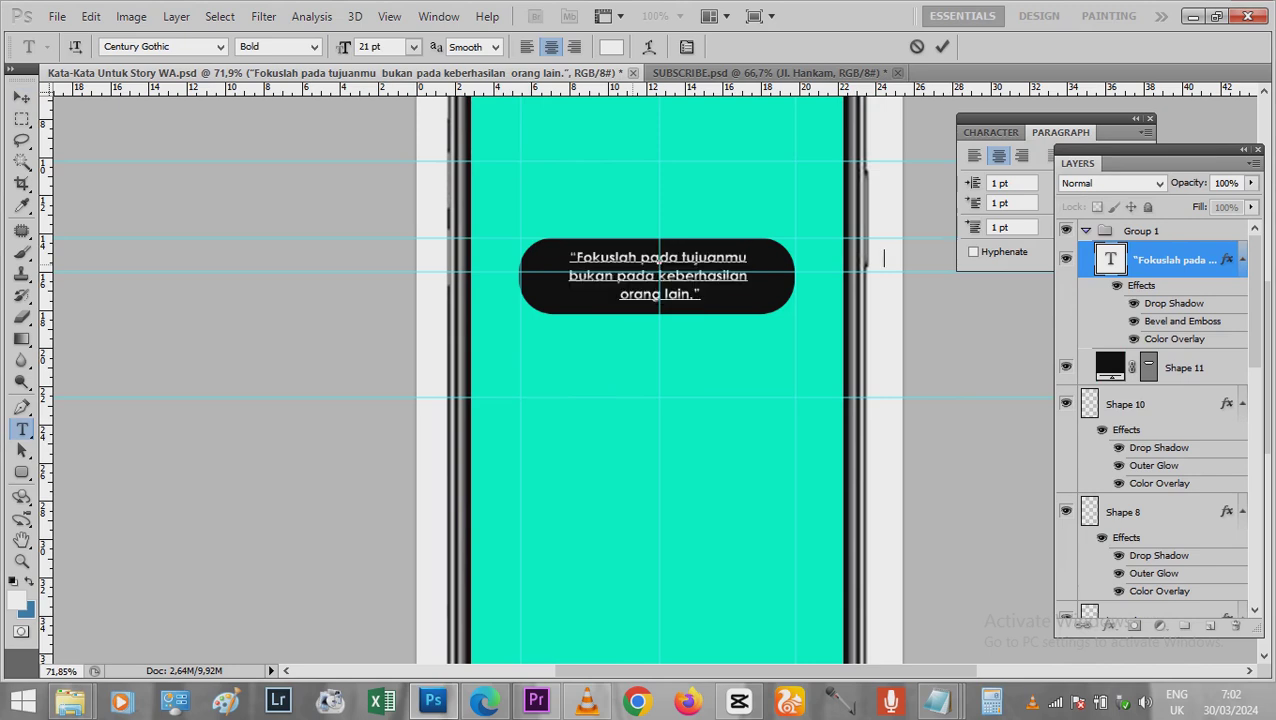
key("ctrl+v")
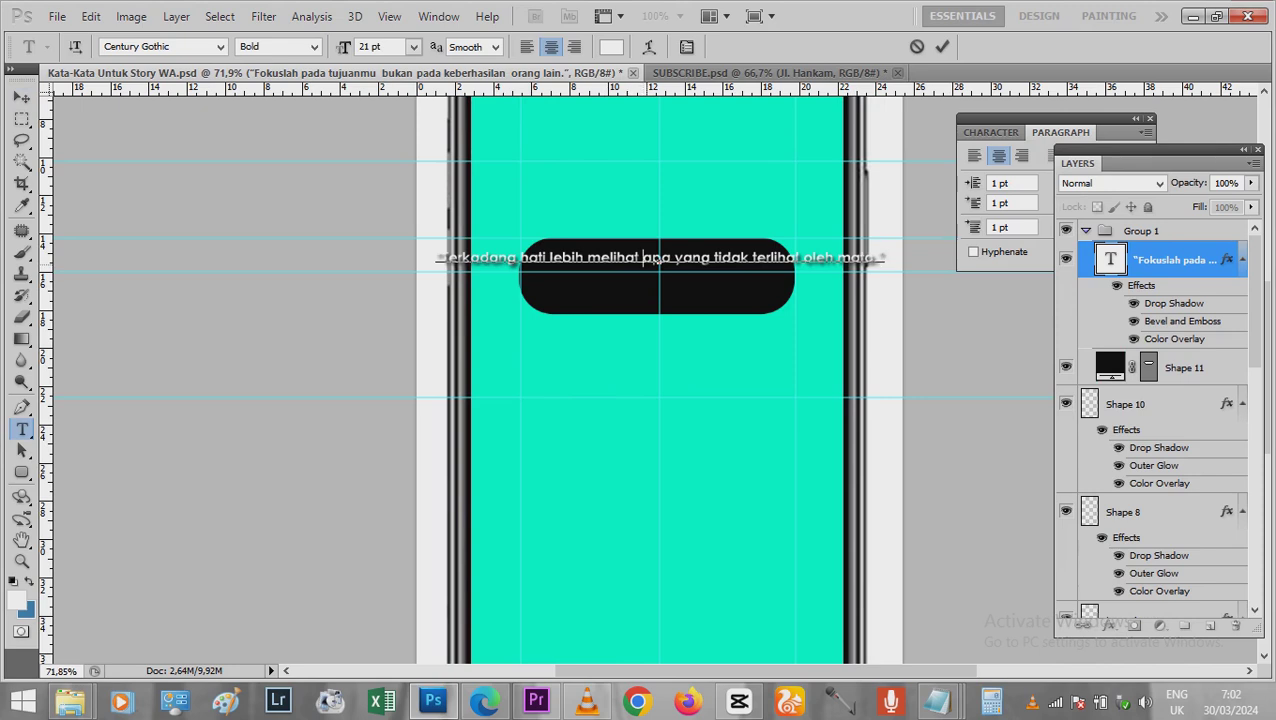
key("Return")
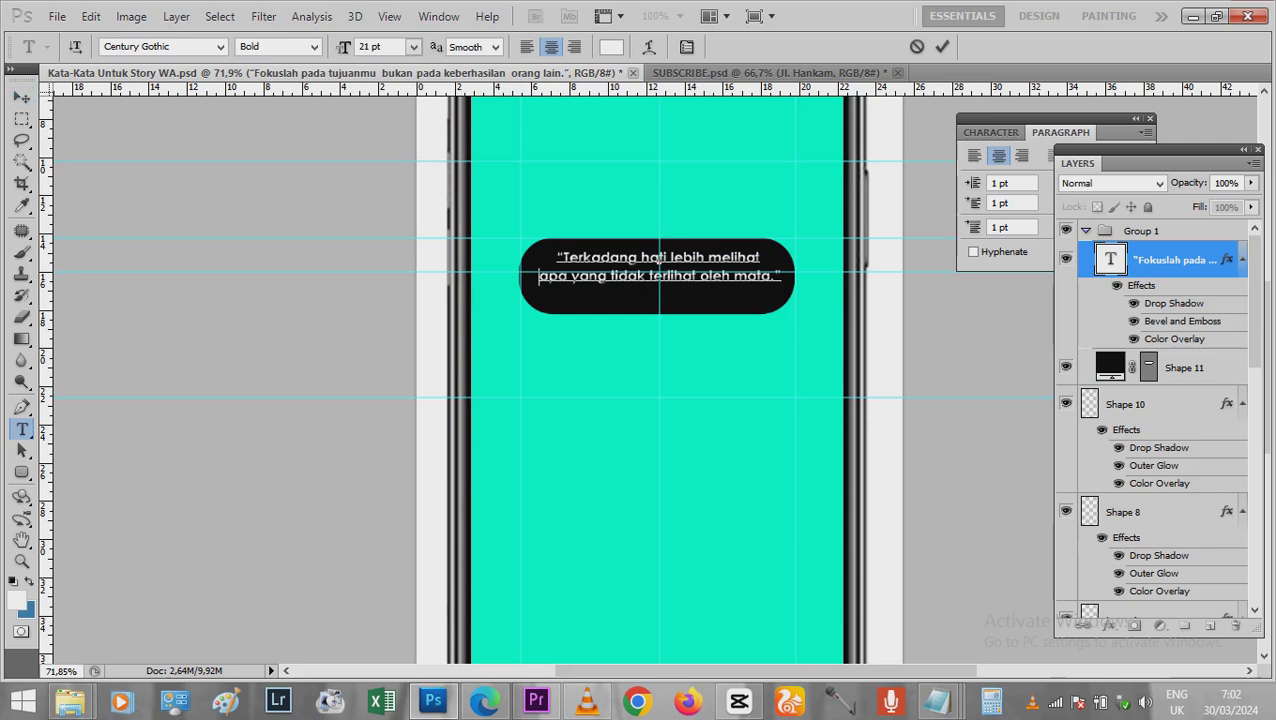
key("ctrl")
key("ctrl+Return")
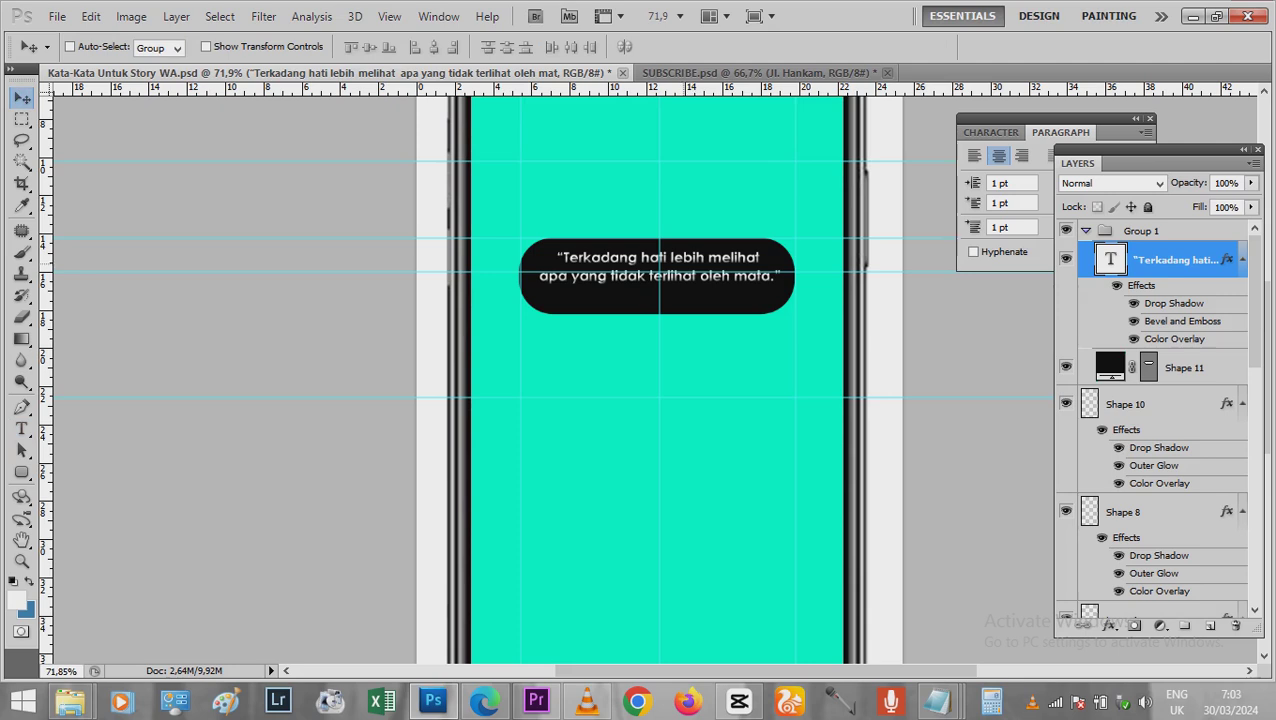
Step: Nudge the new quote text three steps lower in the bubble
key("Down")
key("Down")
key("Down")
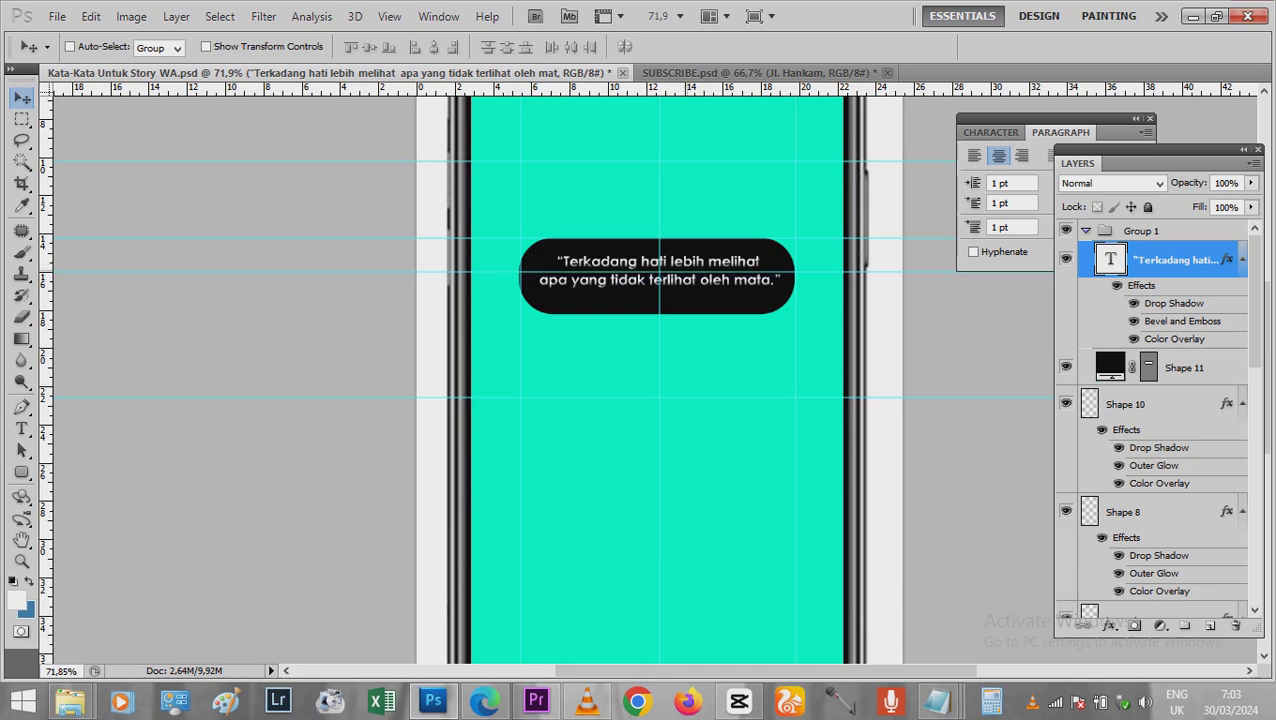
key("Down")
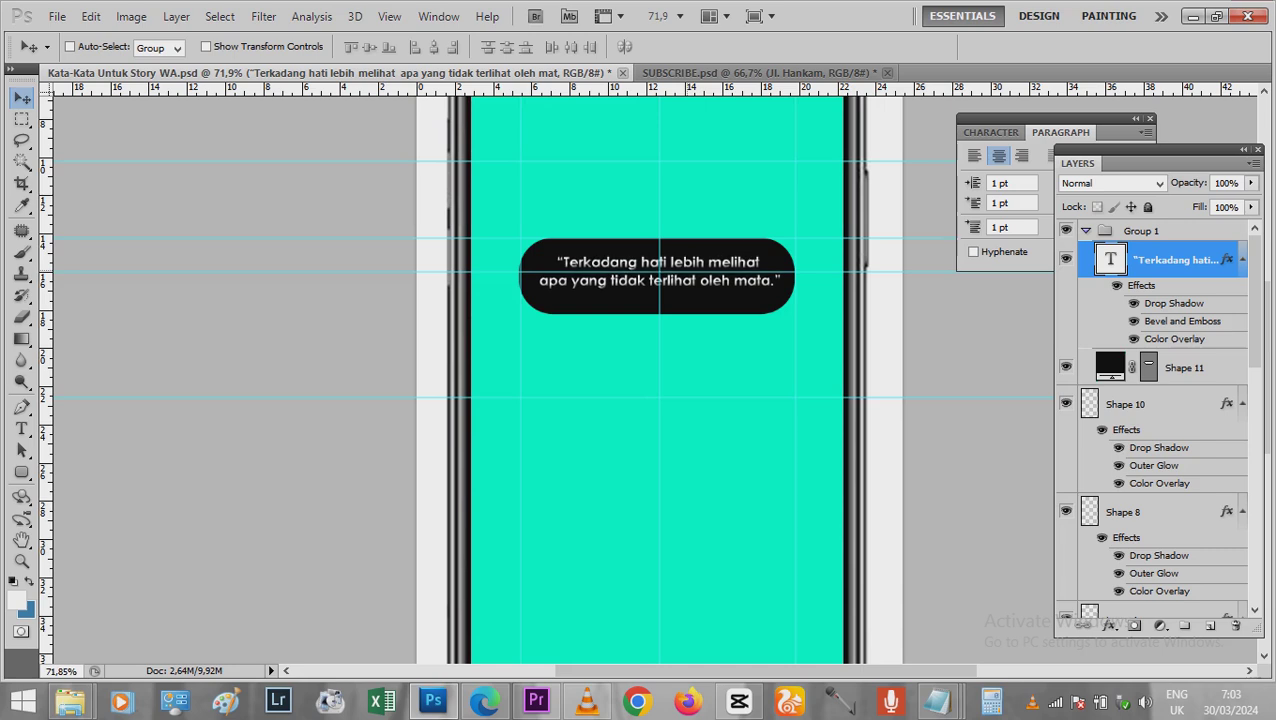
key("Down")
key("Down")
key("Down")
key("Down")
key("Down")
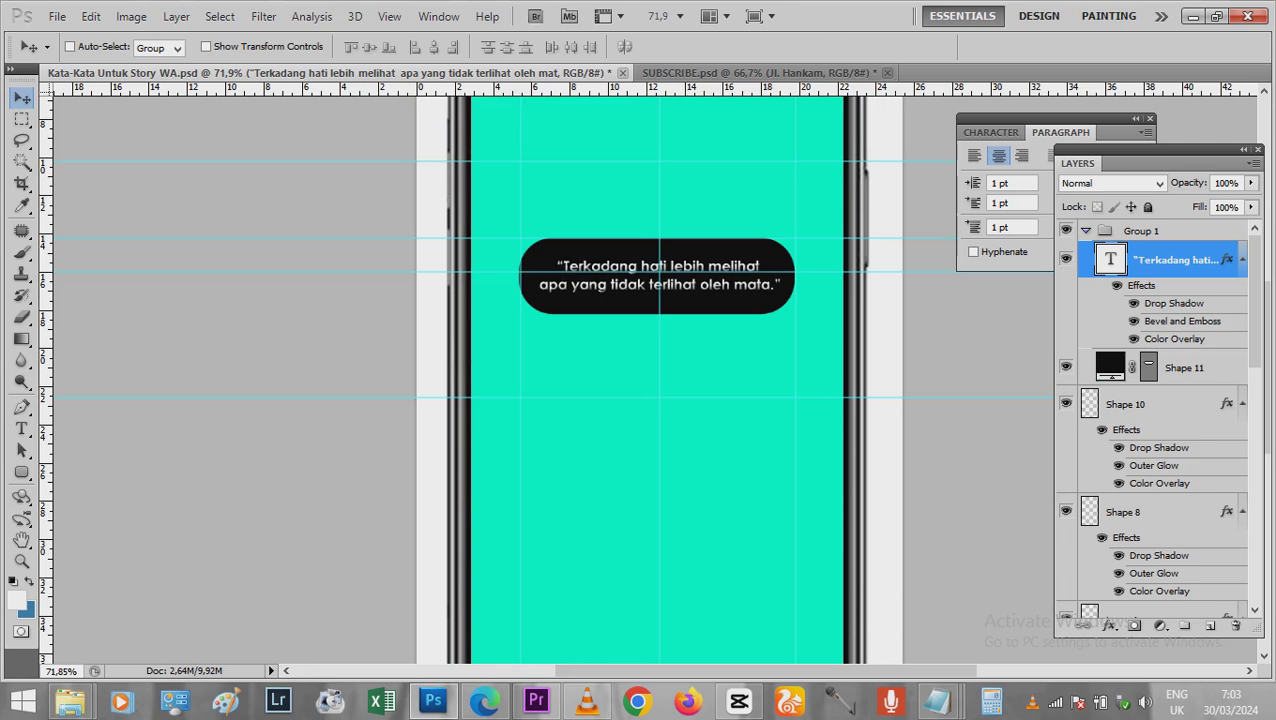
Step: Save the document, then start a Save As with JPEG as the format
key("ctrl+shift+s")
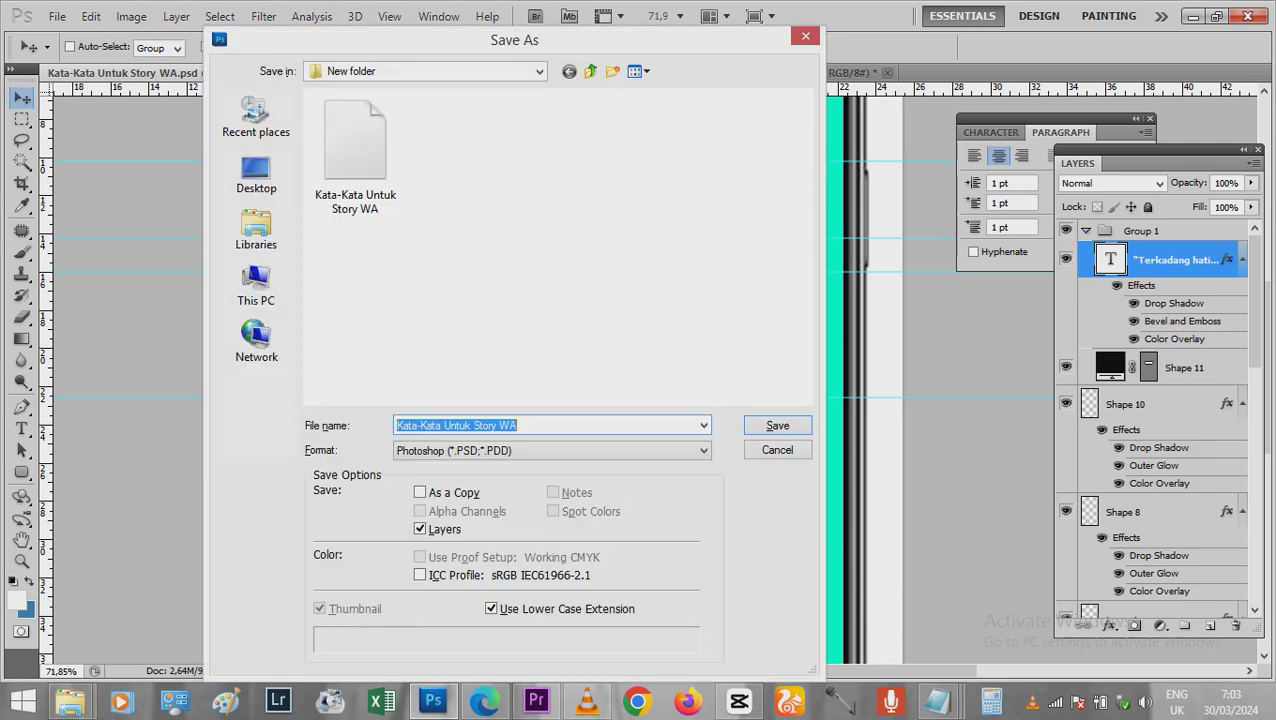
key("Return")
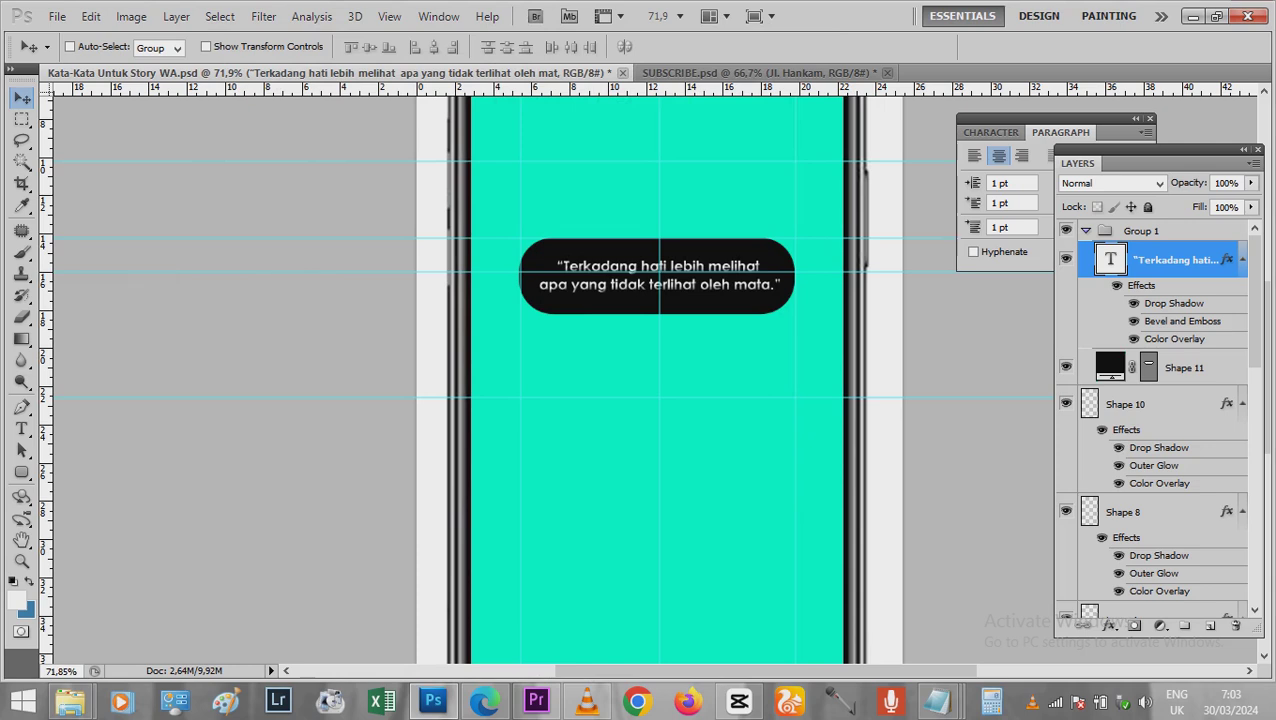
left_click(57, 16)
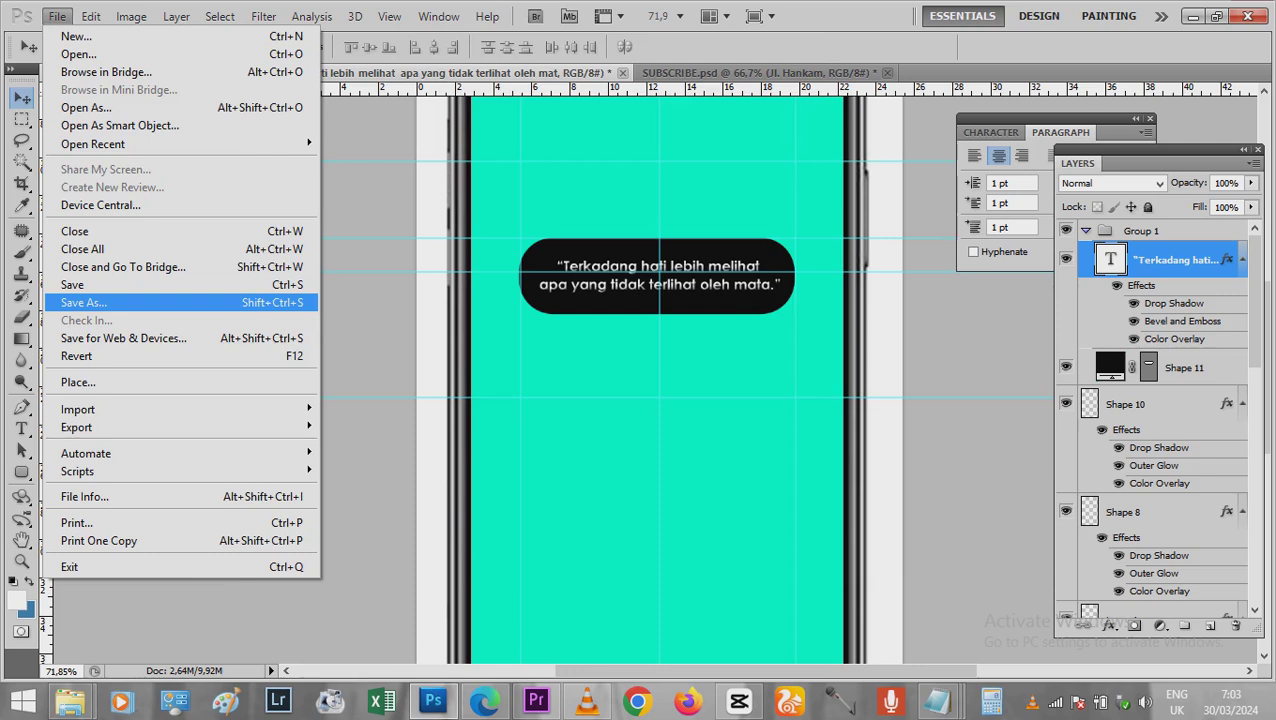
left_click(83, 302)
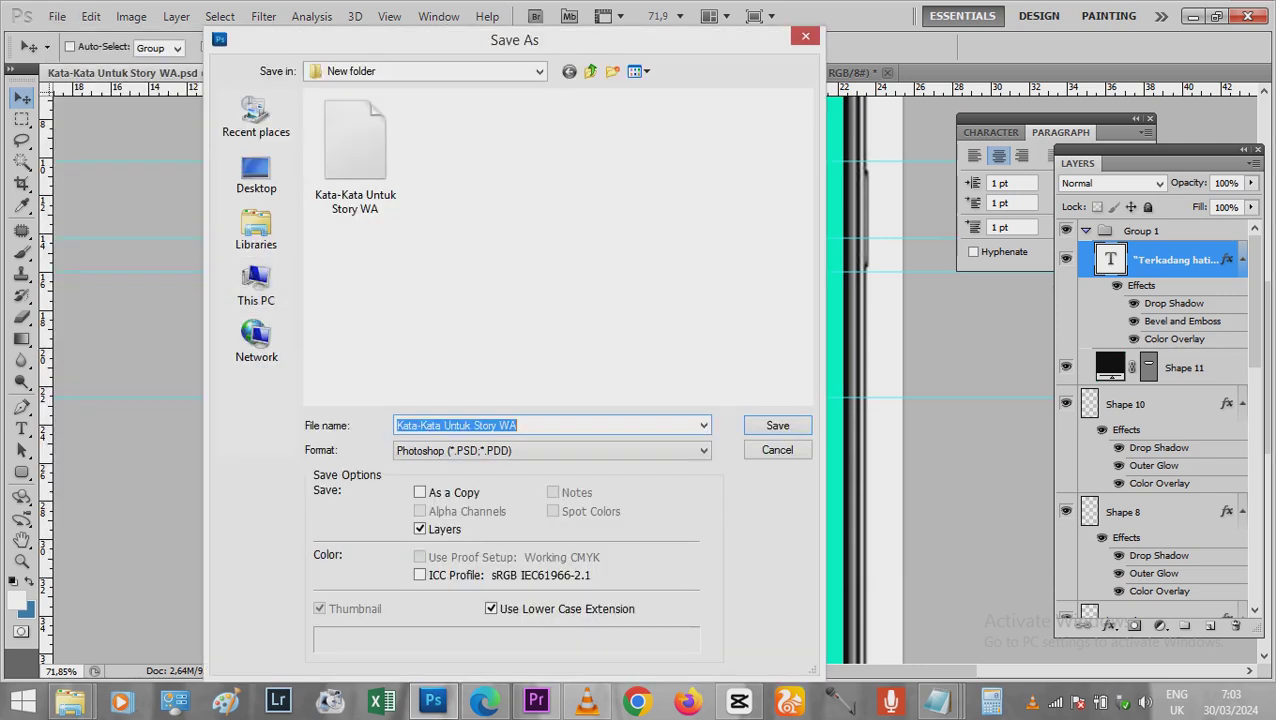
left_click(552, 450)
key("Down")
key("Down")
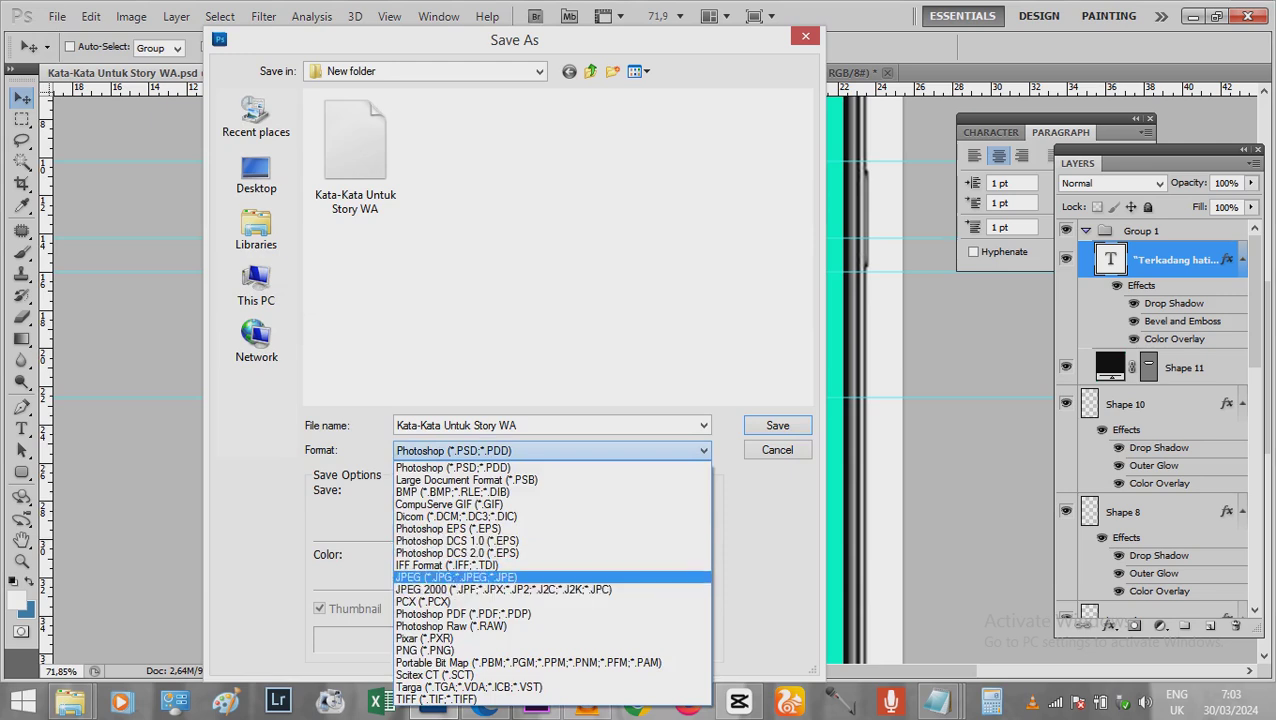
key("Return")
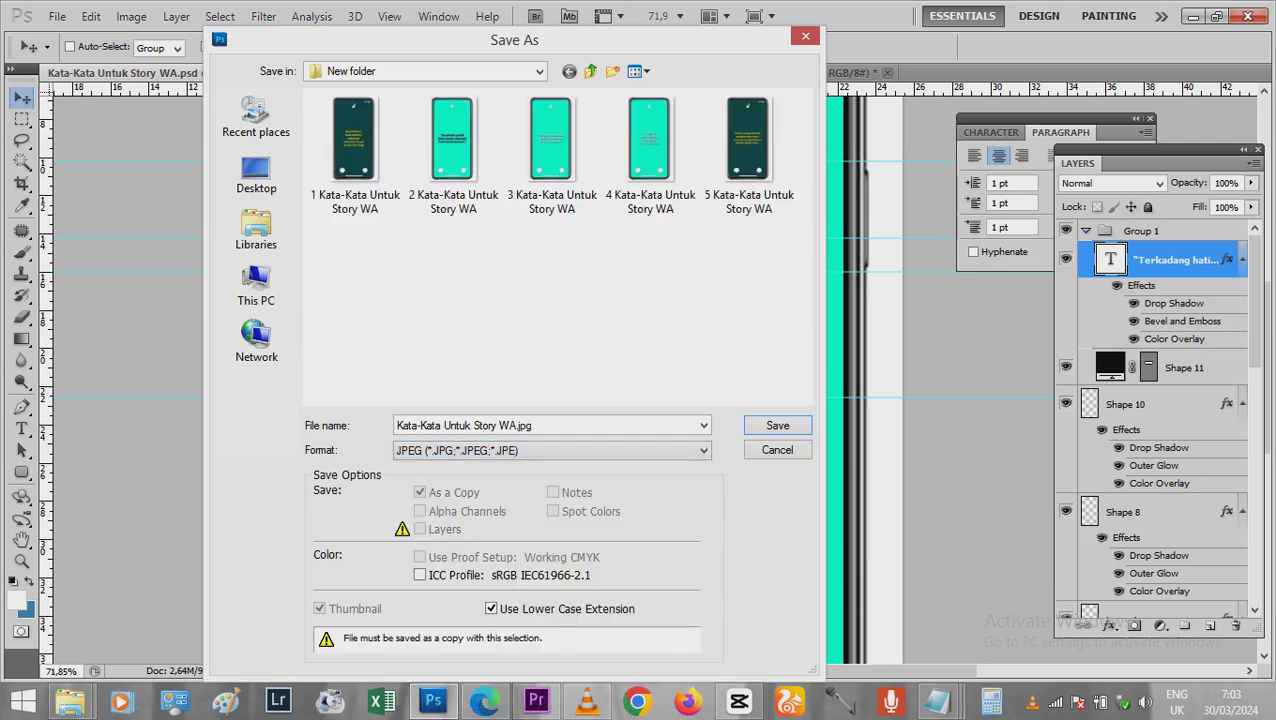
Step: Save the JPEG over '1 Kata-Kata Untuk Story WA' at Maximum quality 12, Progressive
left_click(591, 71)
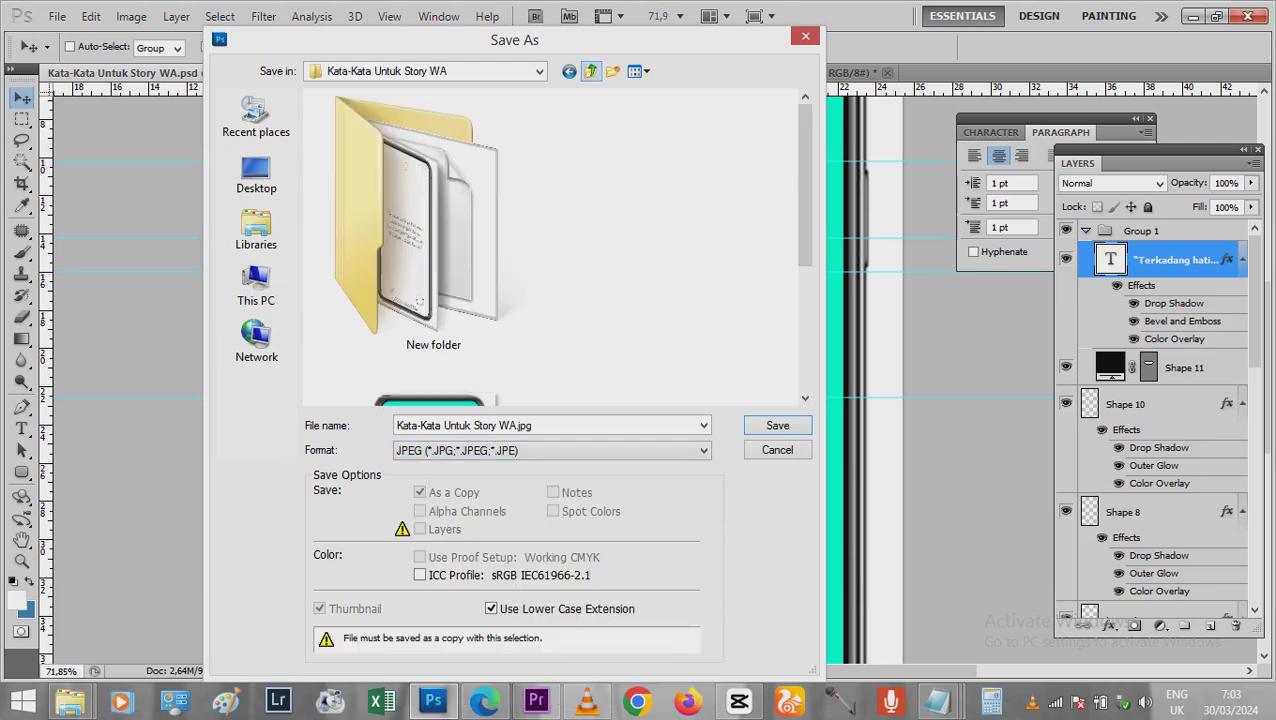
scroll(555, 245, "down", 2)
left_click(433, 300)
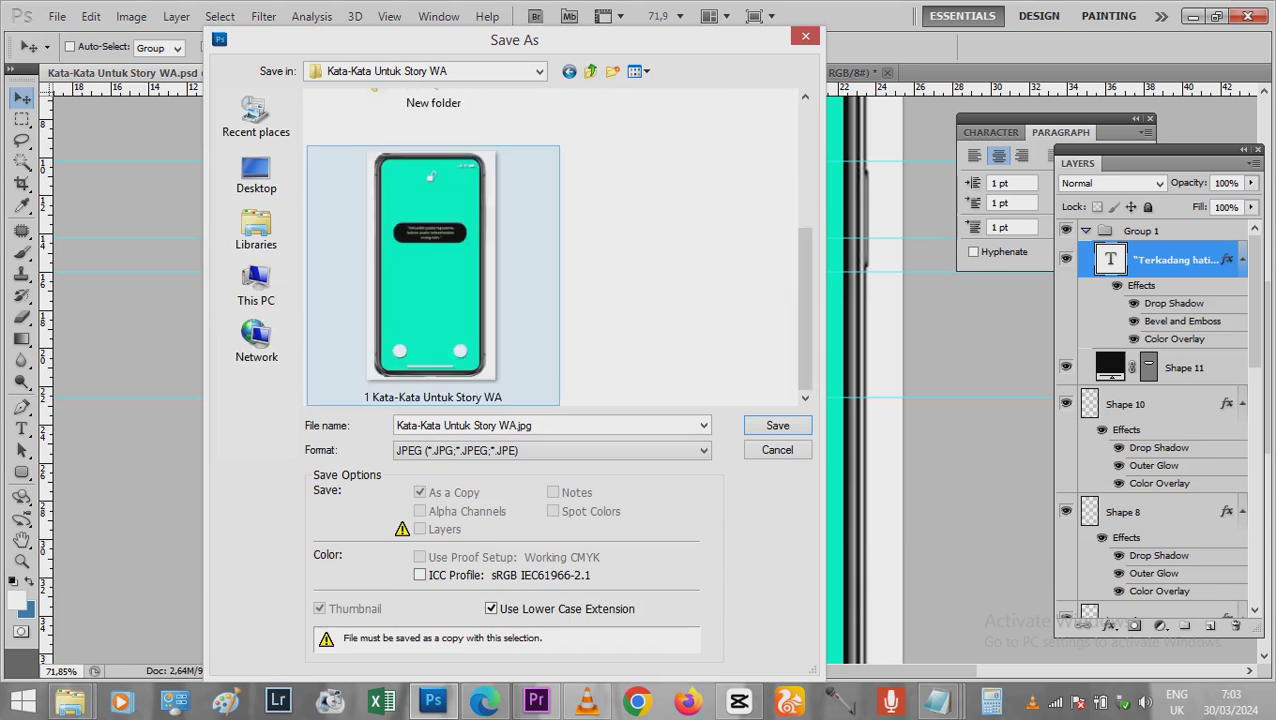
key("Return")
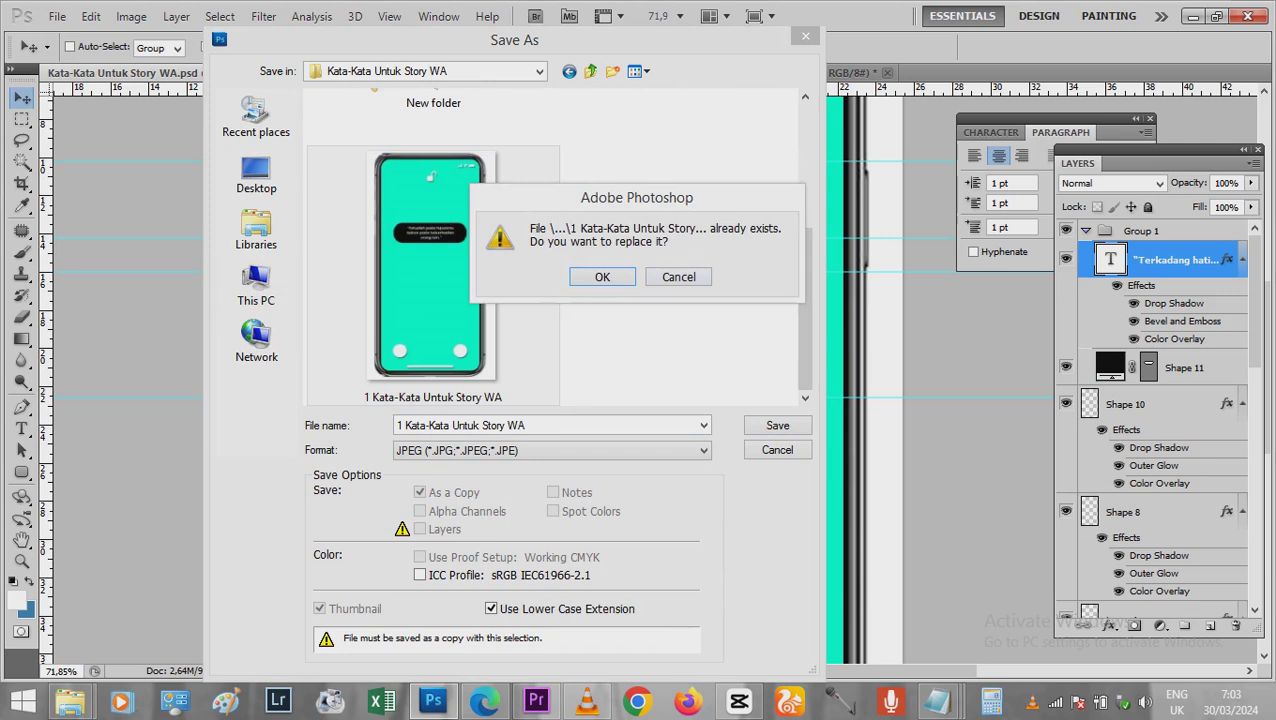
key("Return")
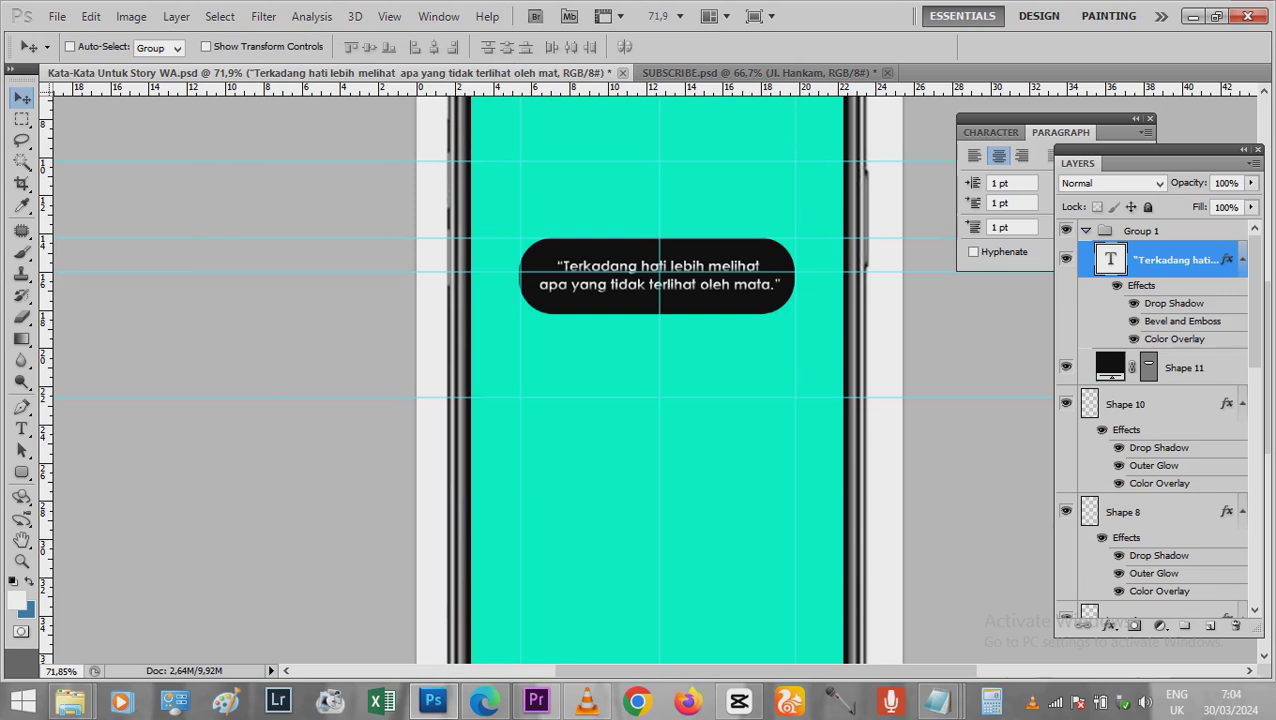
key("F2")
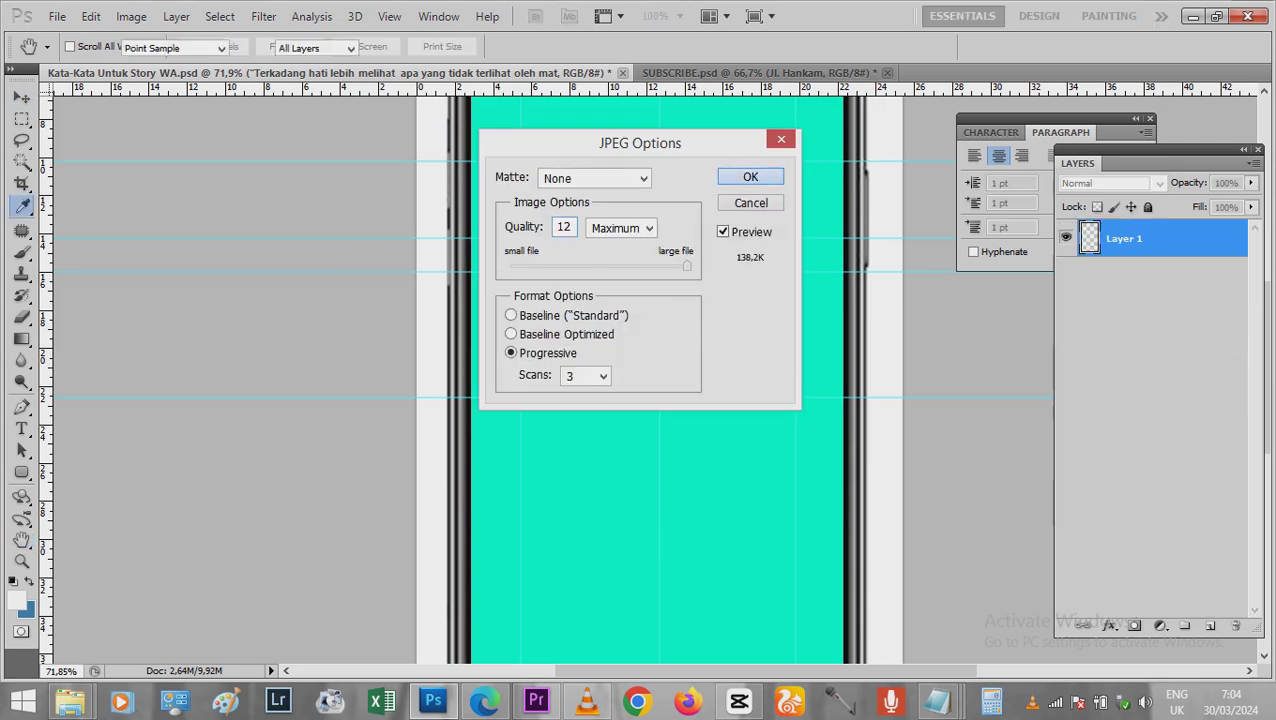
key("Return")
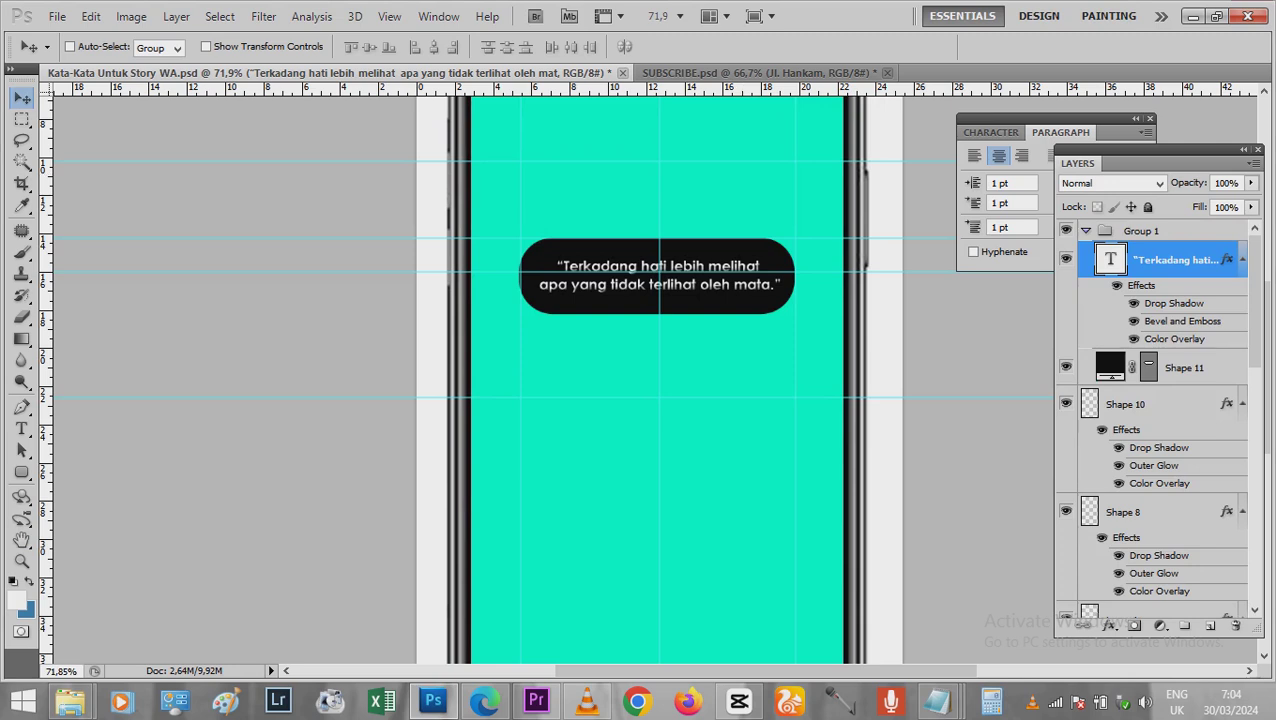
Step: Hide the teal screen fill Layer 5 to make the phone screen transparent
scroll(1155, 415, "down", 3)
scroll(1155, 415, "down", 3)
scroll(1155, 415, "down", 3)
scroll(1155, 415, "down", 3)
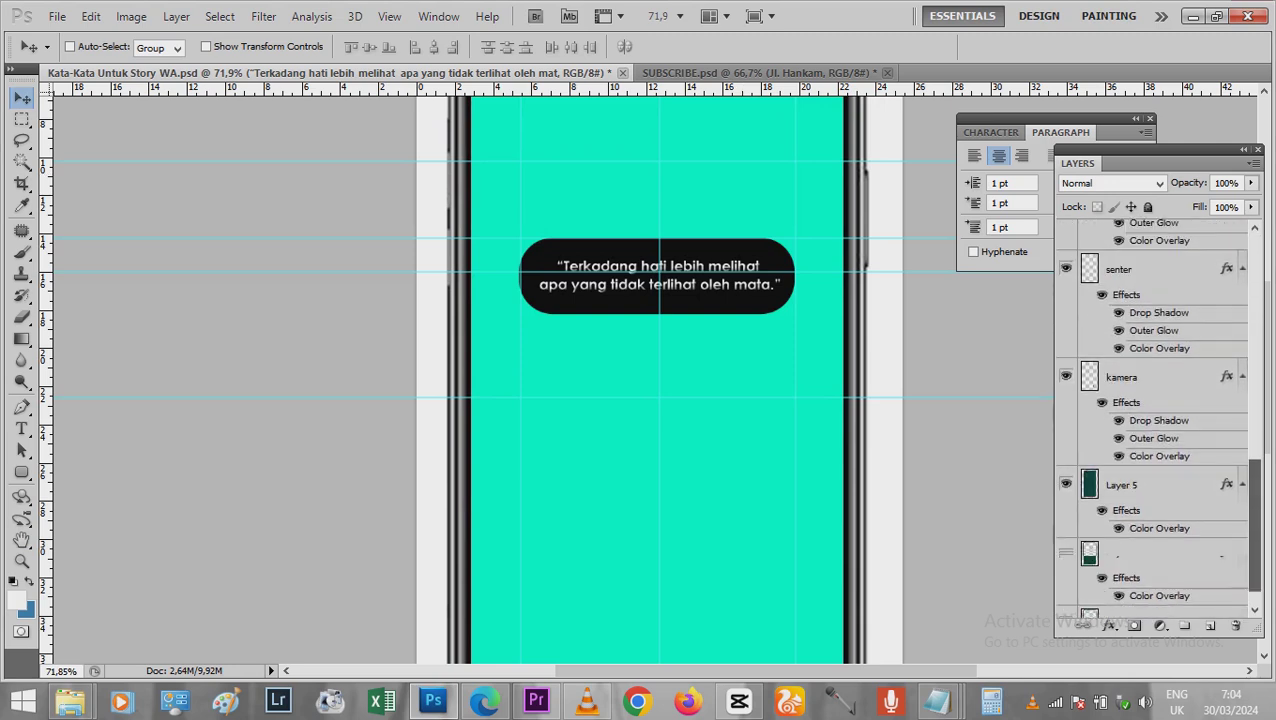
scroll(1155, 415, "down", 1)
left_click(1065, 454)
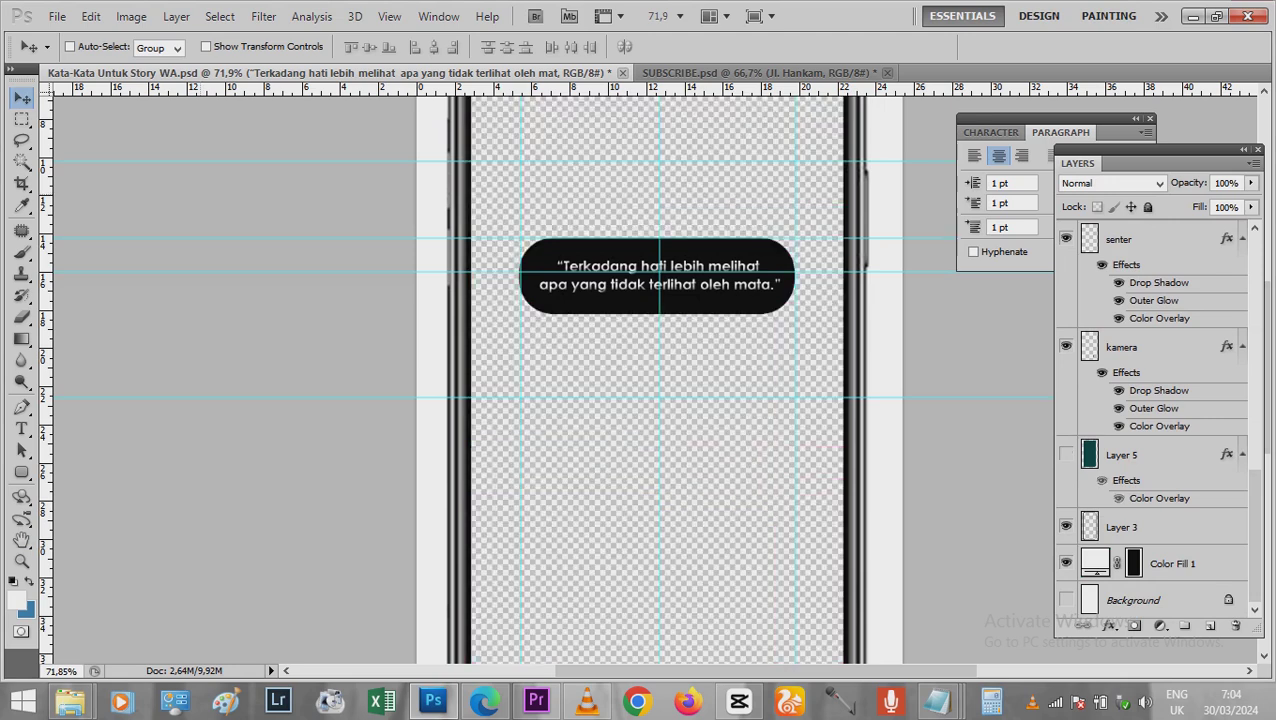
Step: Start a PNG Save As named '1 Kata-Kata Untuk Story WA' in the parent folder
left_click(57, 16)
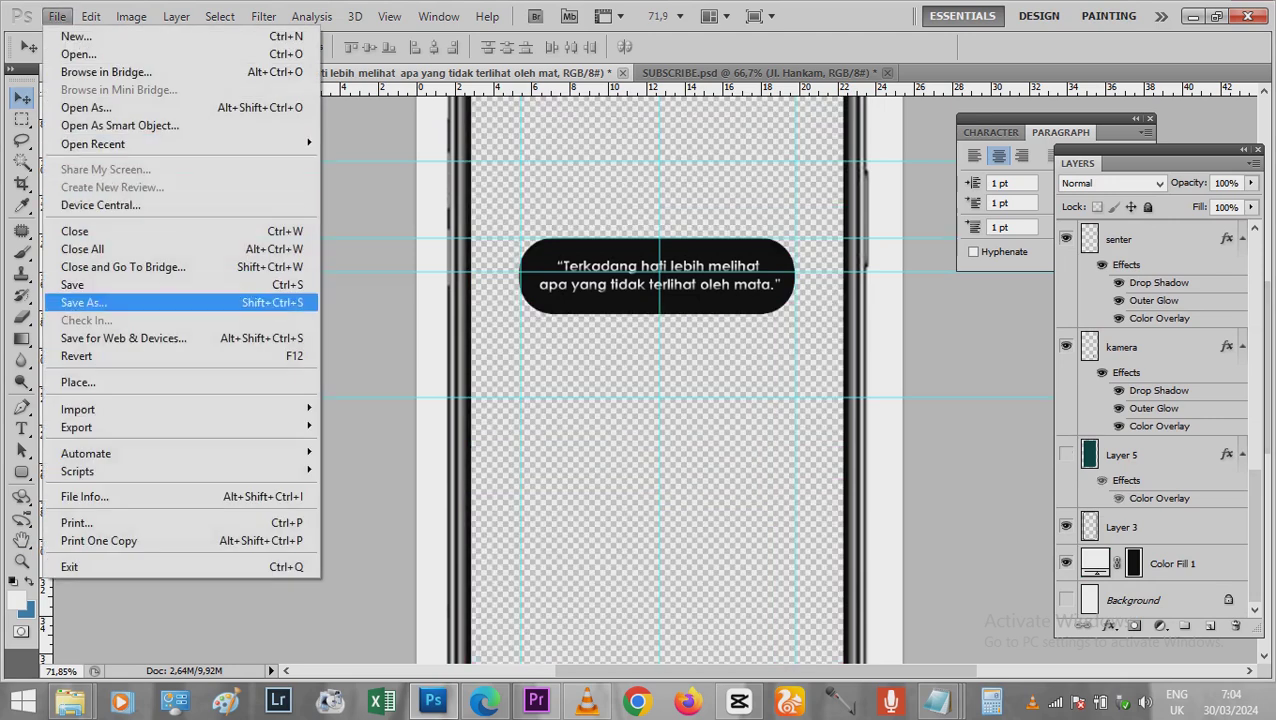
left_click(84, 302)
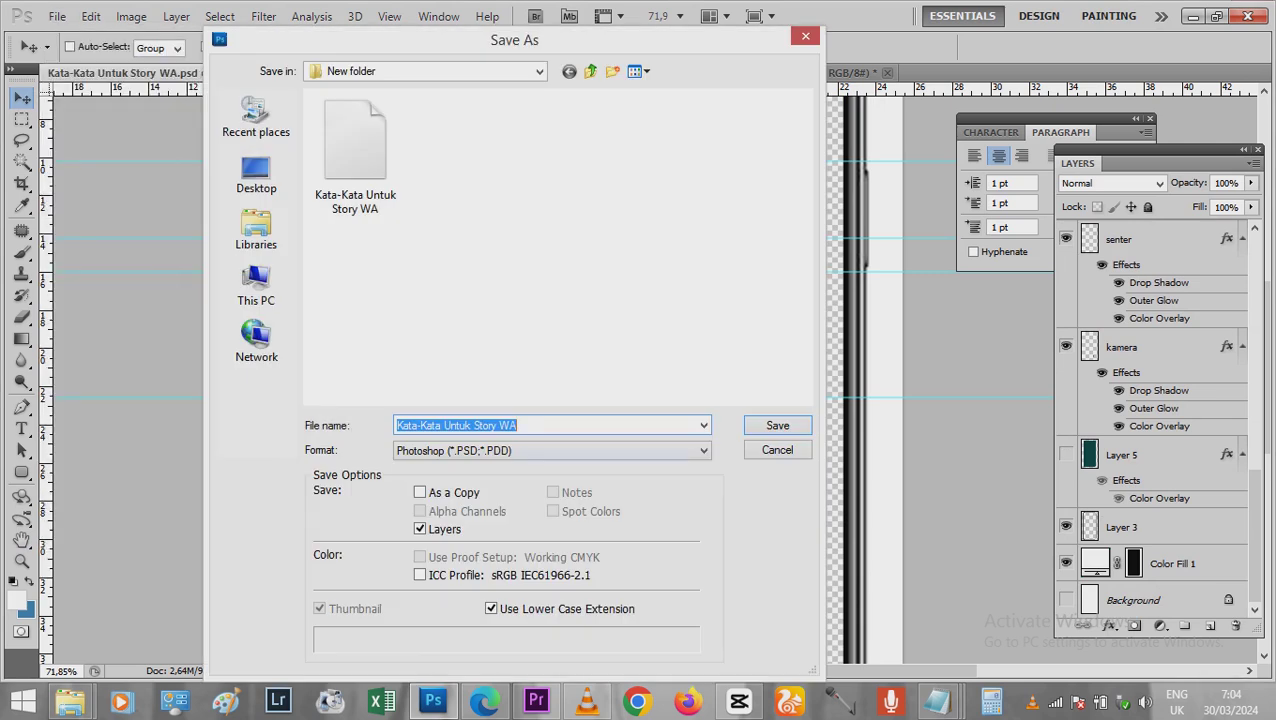
left_click(552, 450)
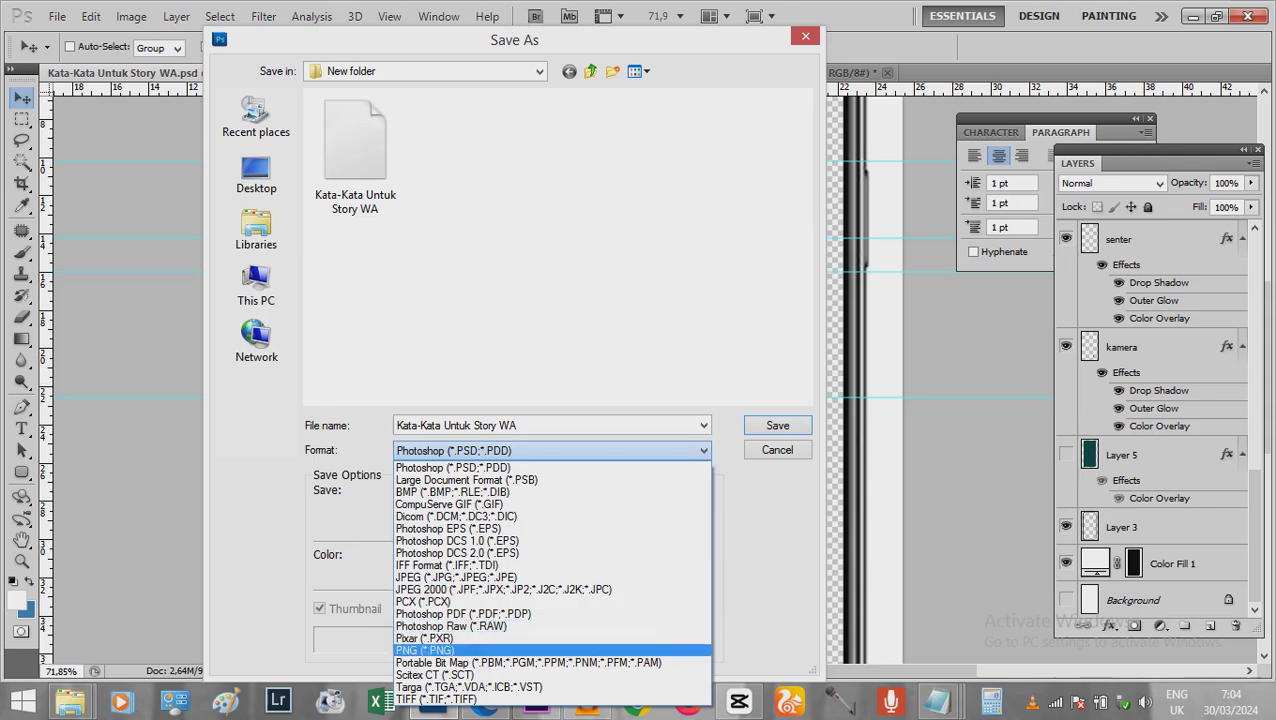
left_click(424, 650)
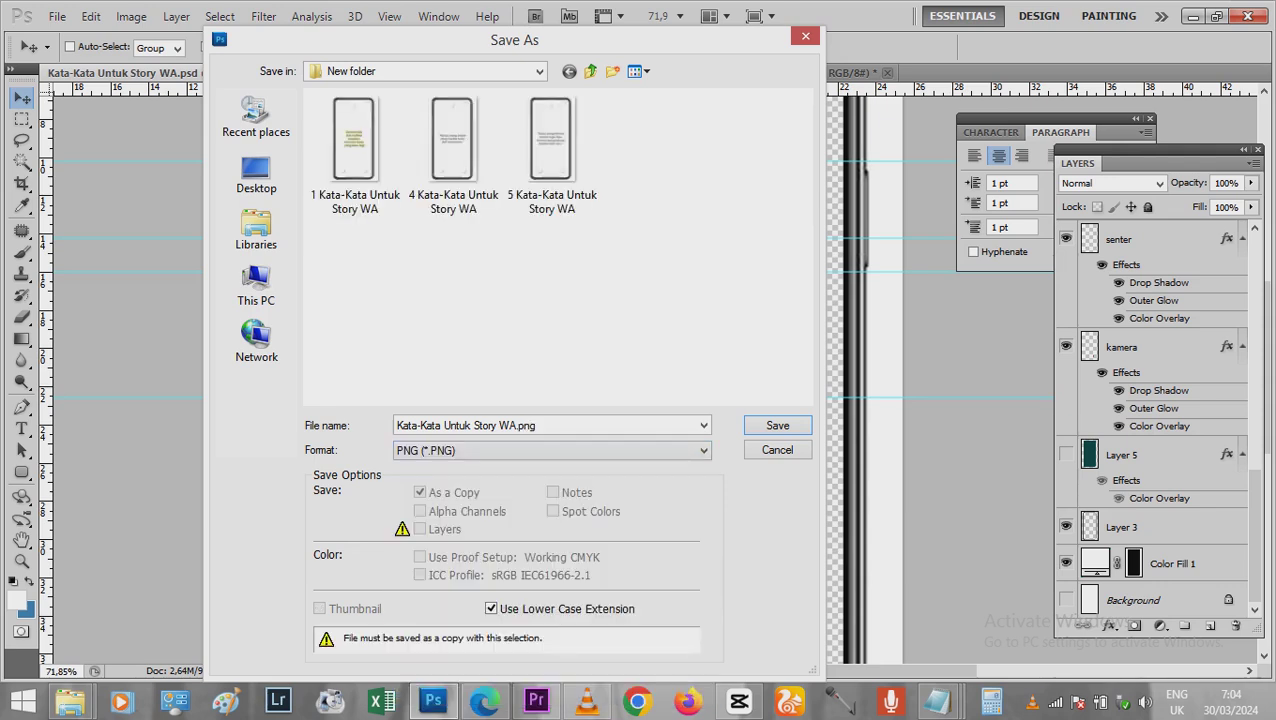
left_click(590, 71)
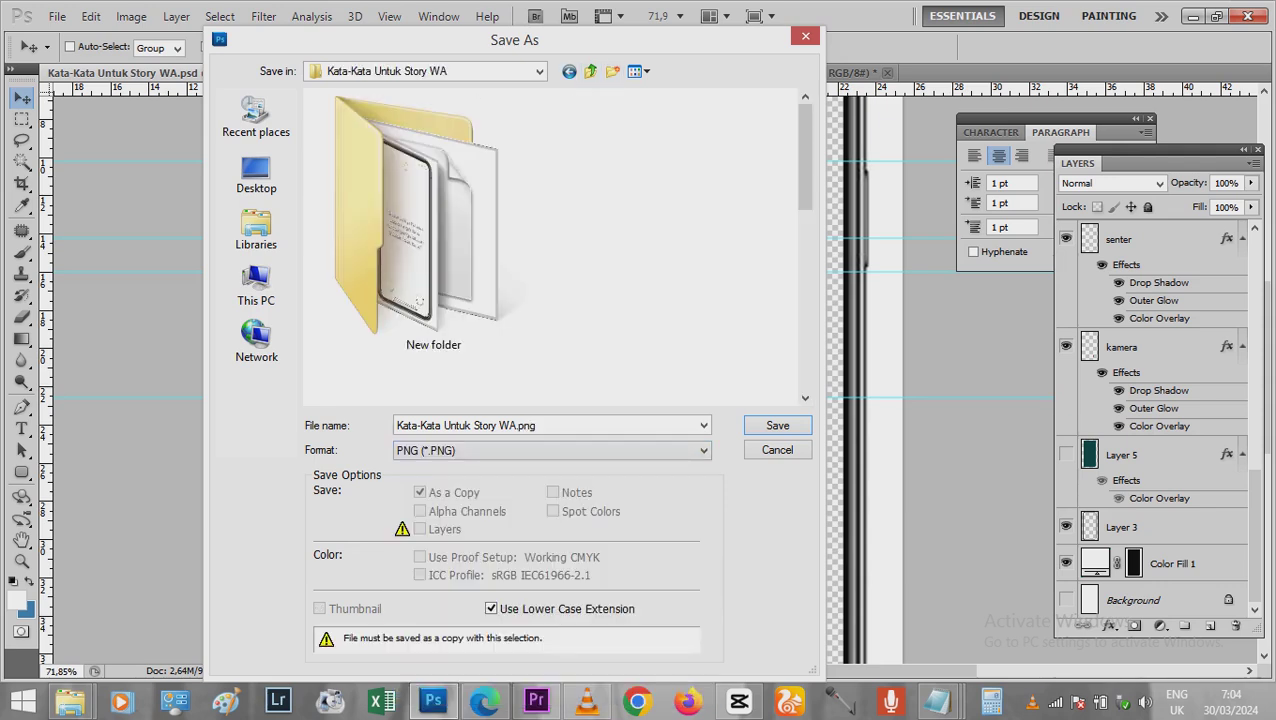
scroll(555, 245, "down", 3)
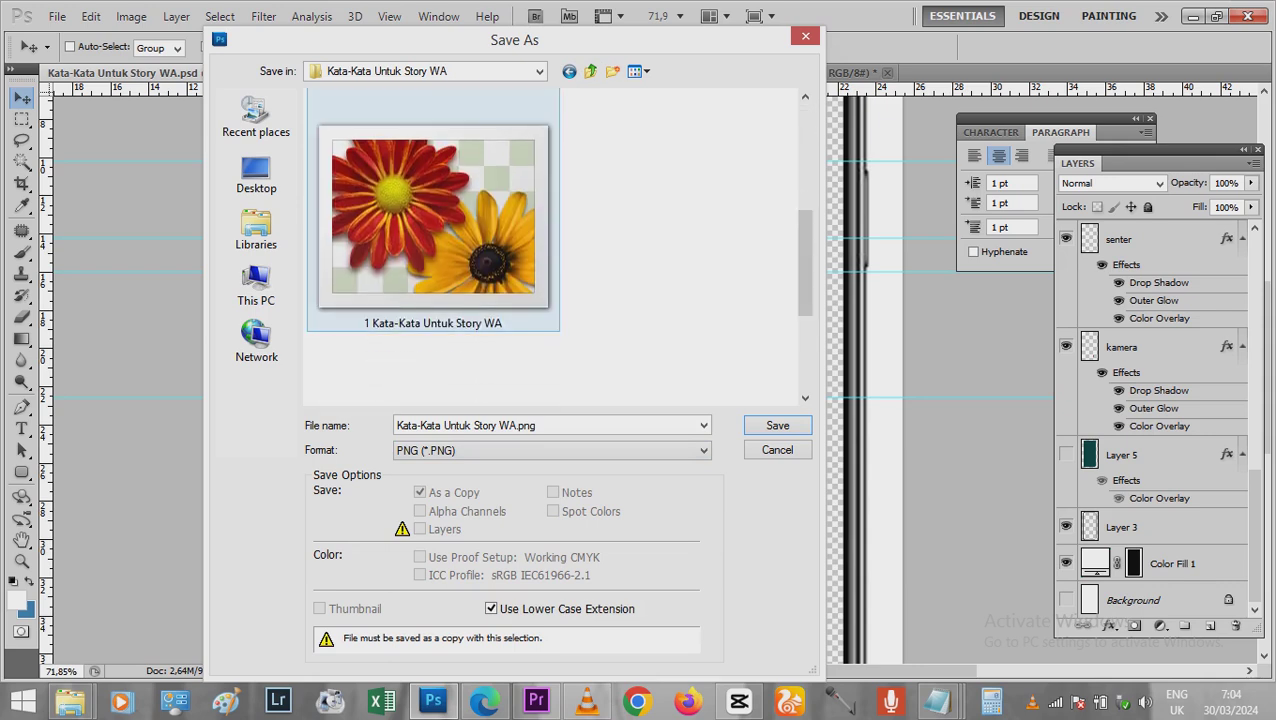
left_click(445, 275)
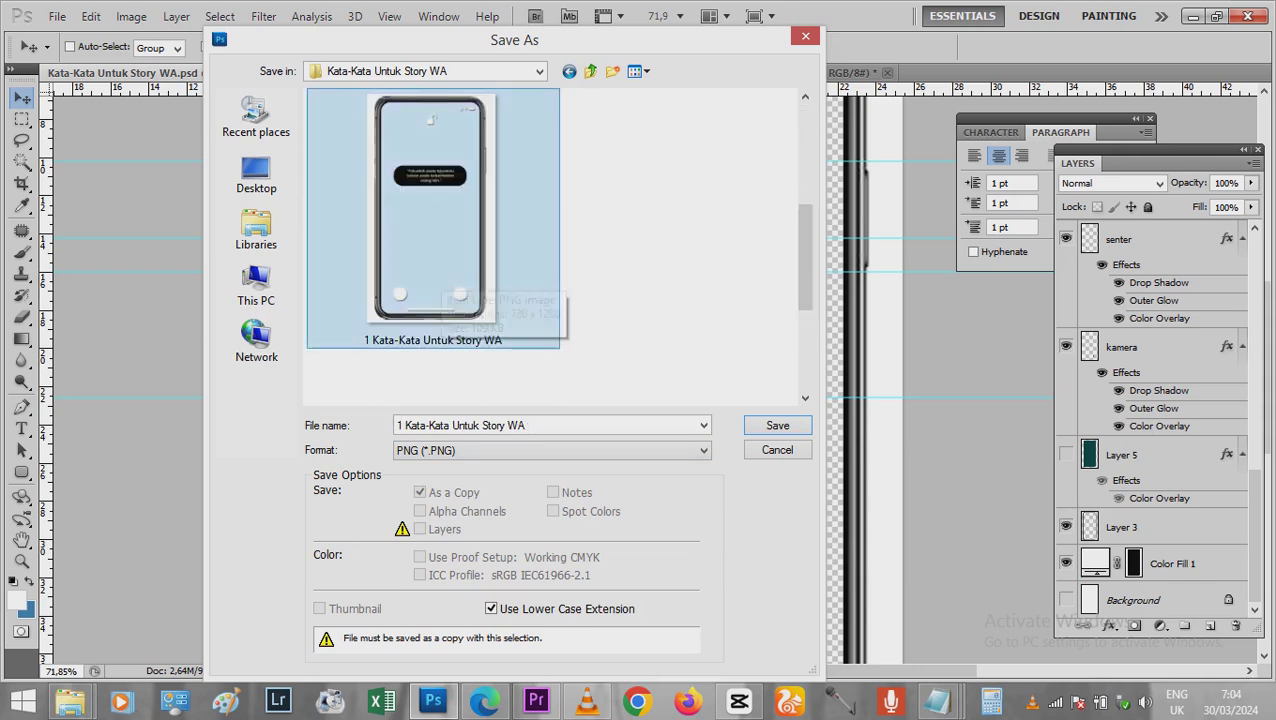
left_click(536, 700)
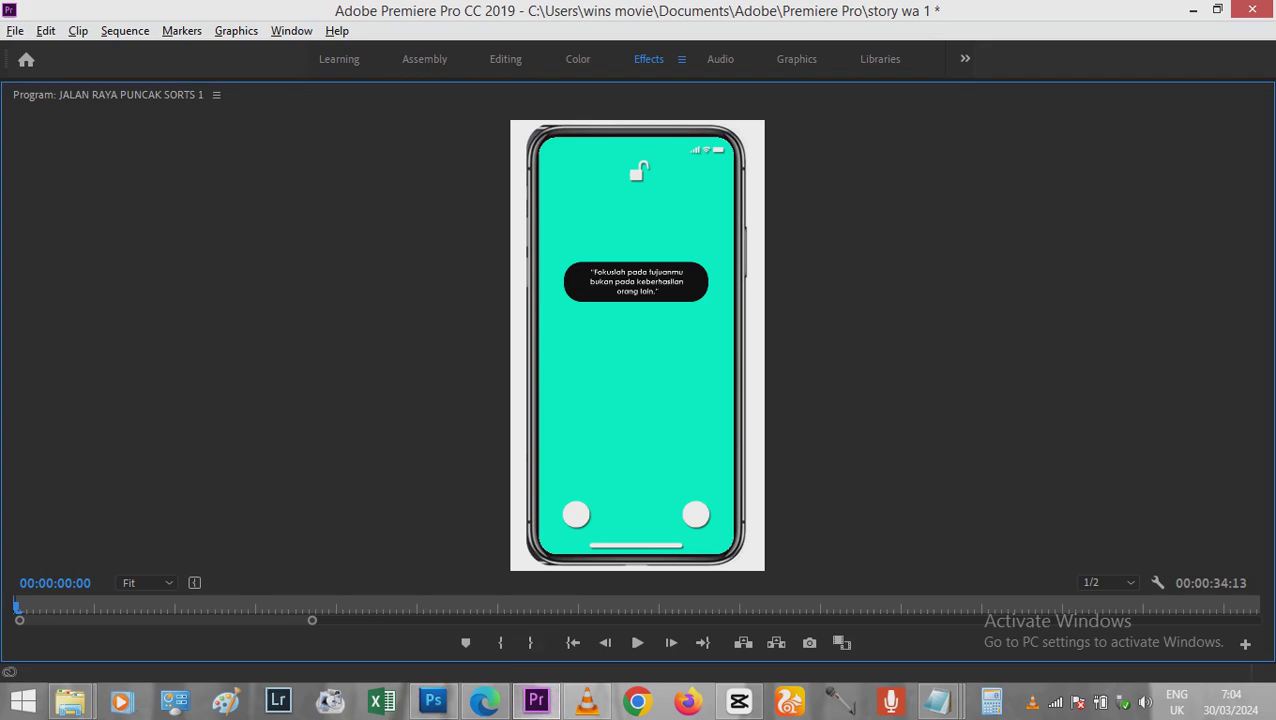
Step: Step the Premiere preview forward a few frames, then return to Photoshop's pending Save As
key("Right")
key("Right")
key("Right")
key("Right")
key("Right")
key("Right")
key("Right")
key("Right")
key("Right")
key("Right")
key("Right")
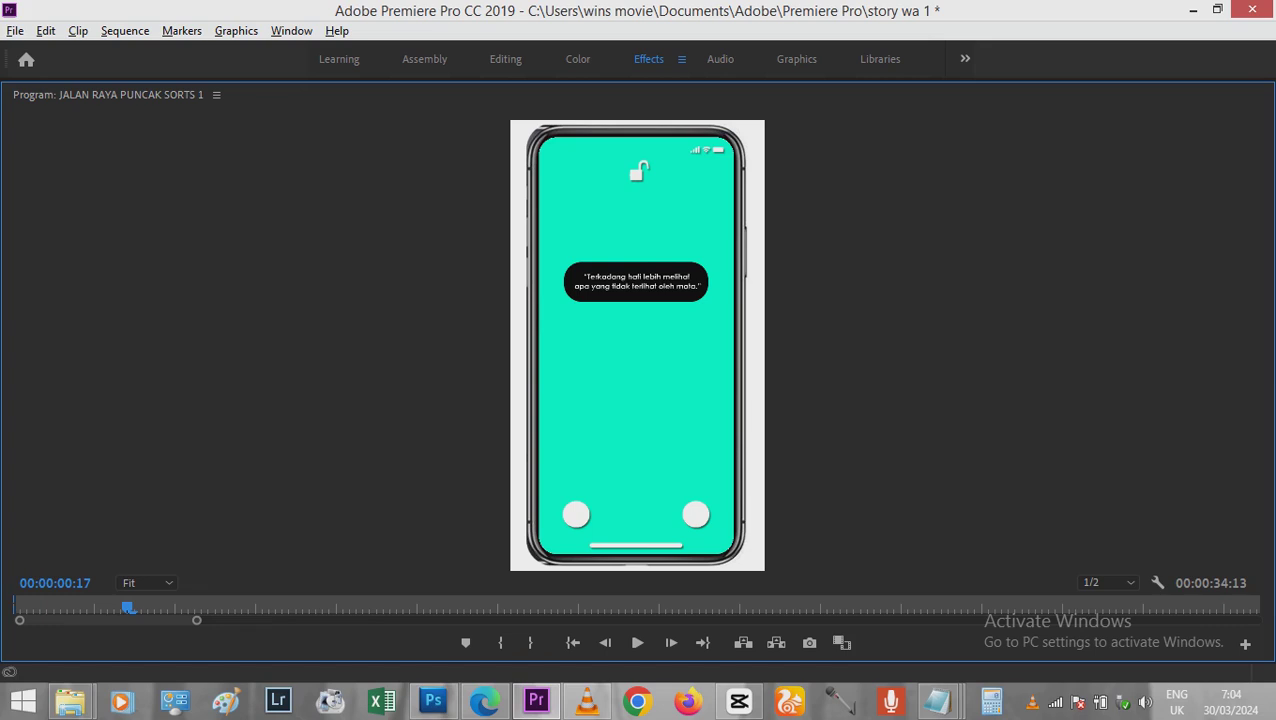
key("Right")
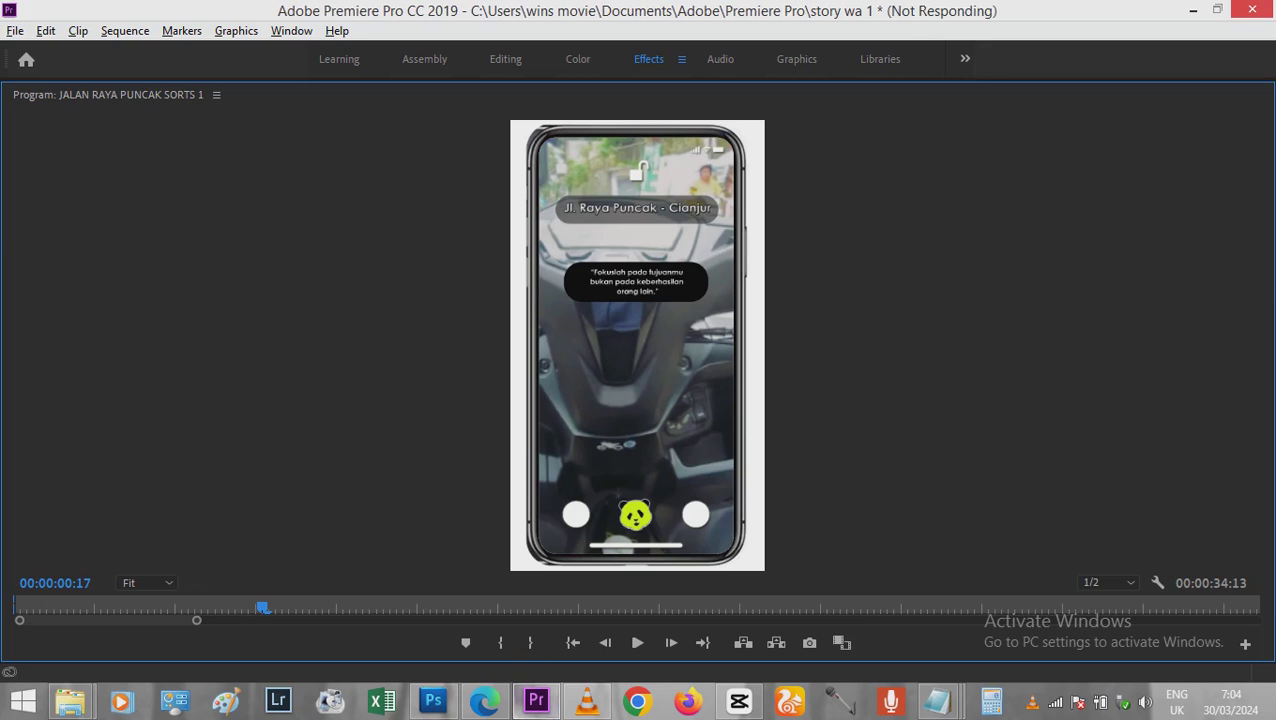
key("alt+Tab")
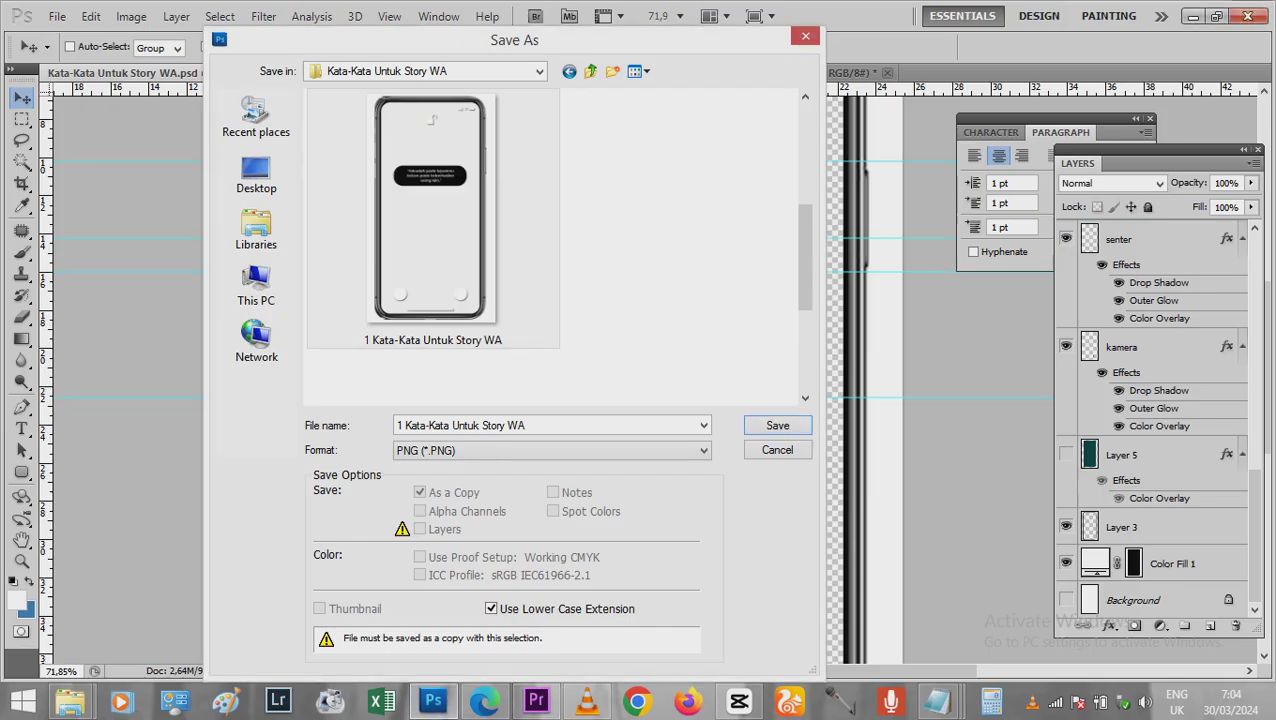
Step: Save the PNG over '1 Kata-Kata Untuk Story WA' with Interlace None, replacing the old file
key("Return")
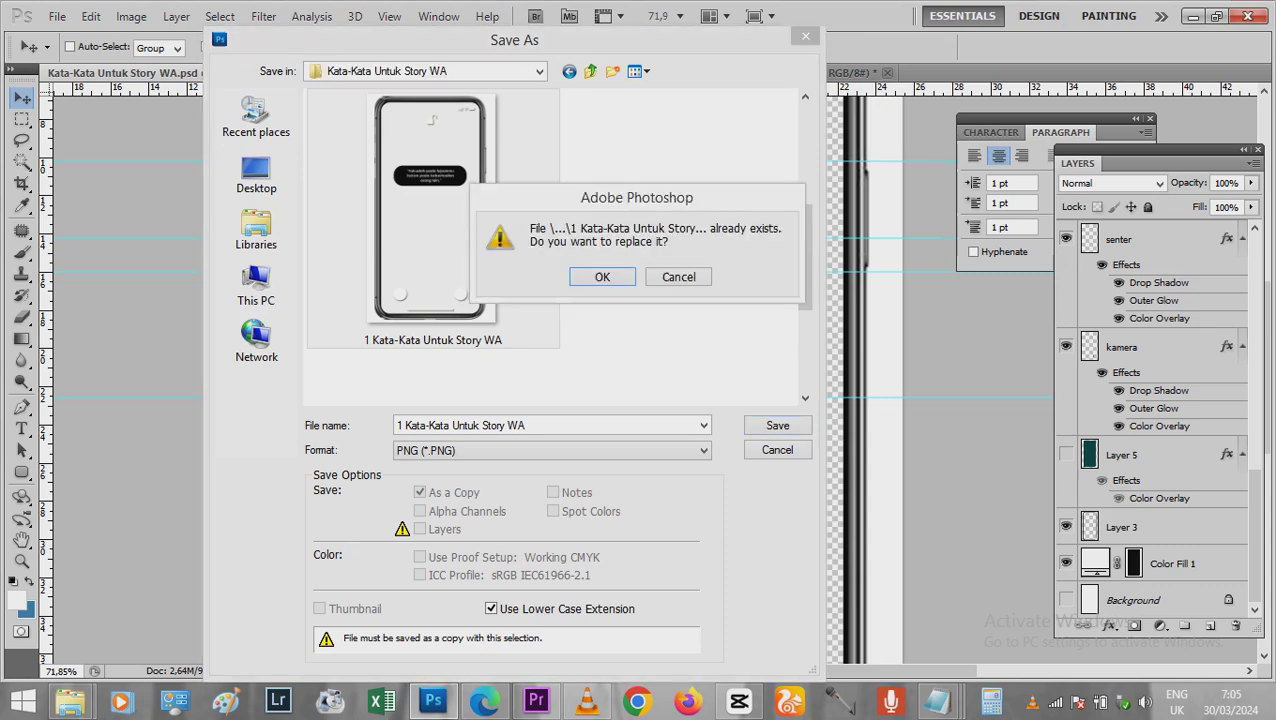
key("Return")
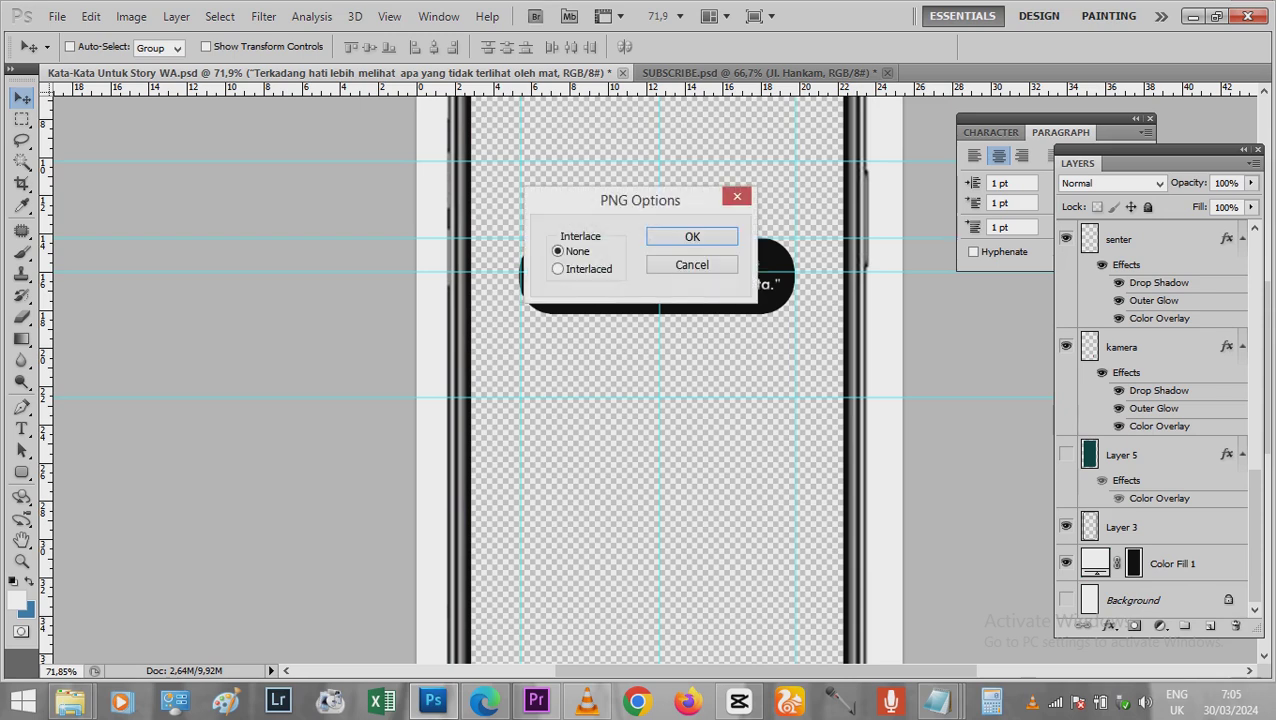
key("Return")
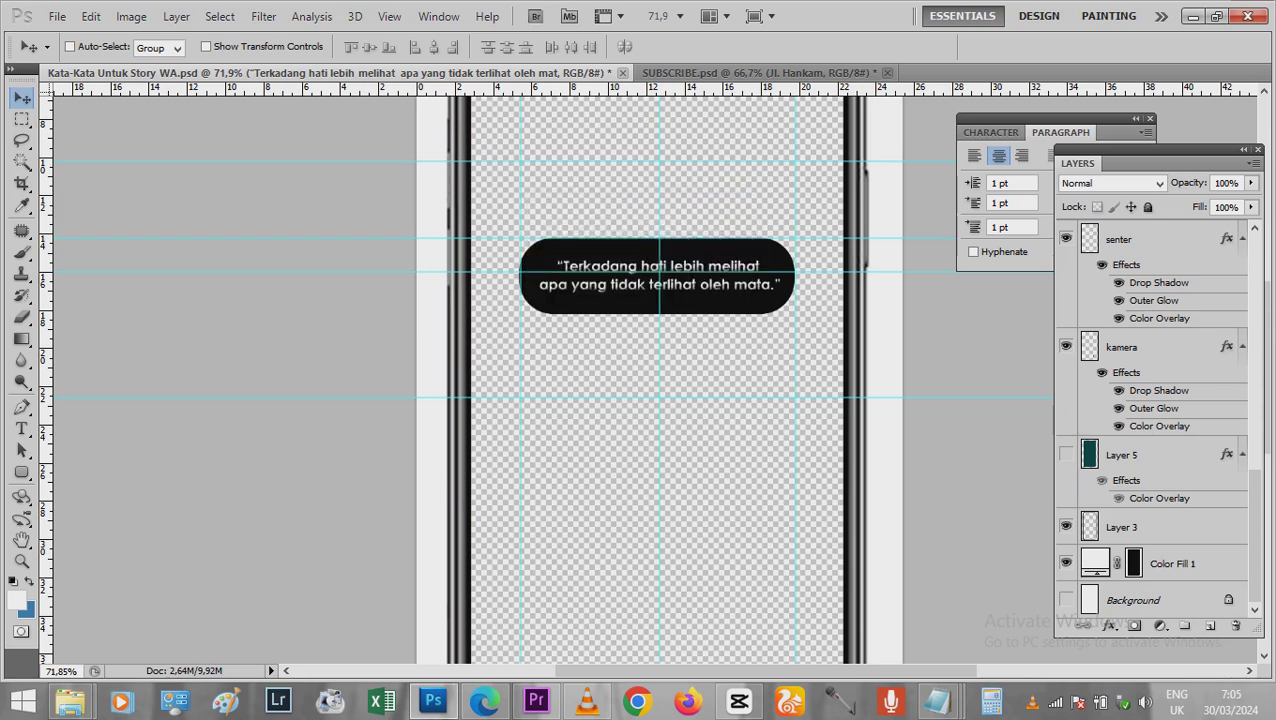
left_click(536, 700)
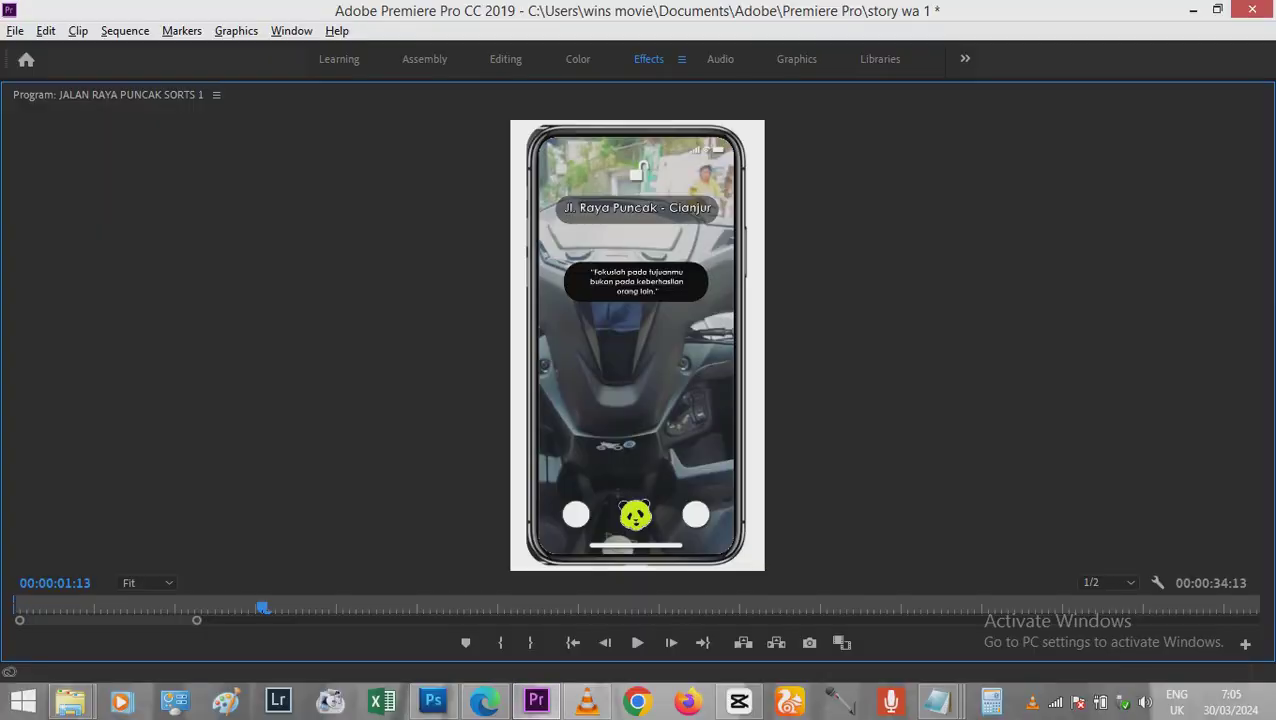
Step: Scrub the story preview forward to 03:09 and glance at the quote image in Photoshop
left_click_drag(262, 608, 443, 608)
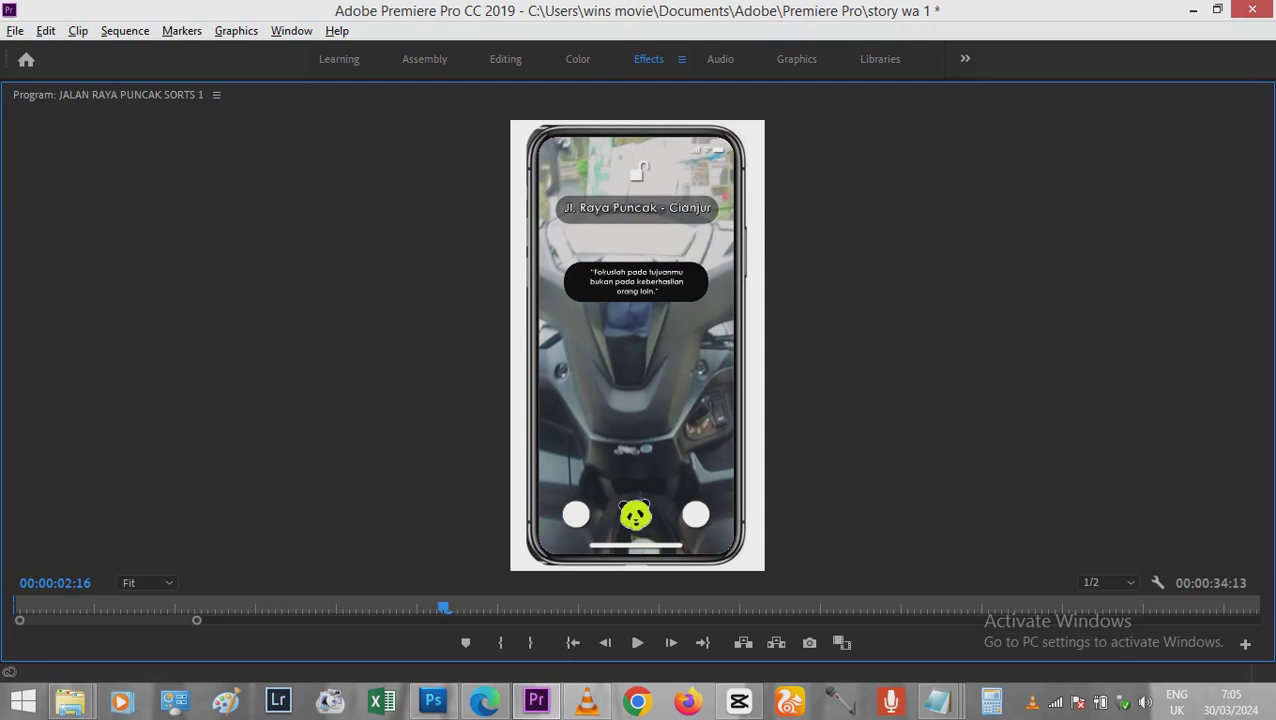
left_click_drag(445, 608, 490, 608)
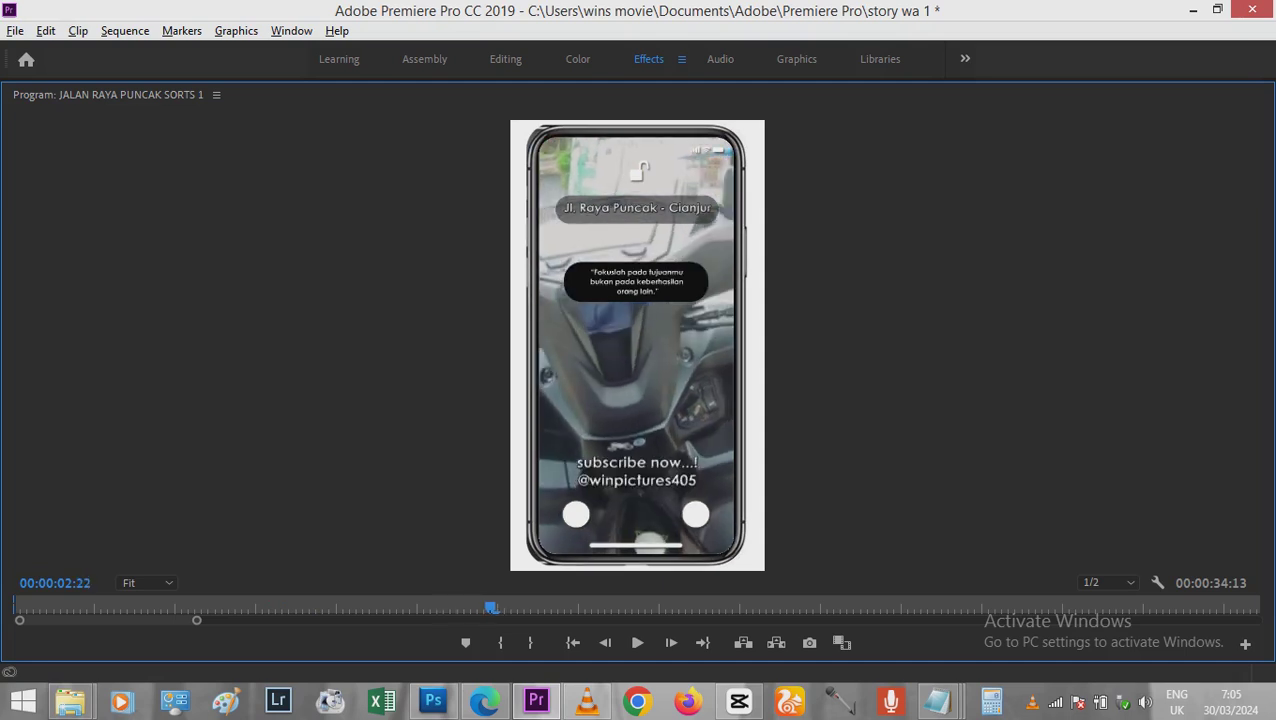
left_click_drag(490, 608, 557, 608)
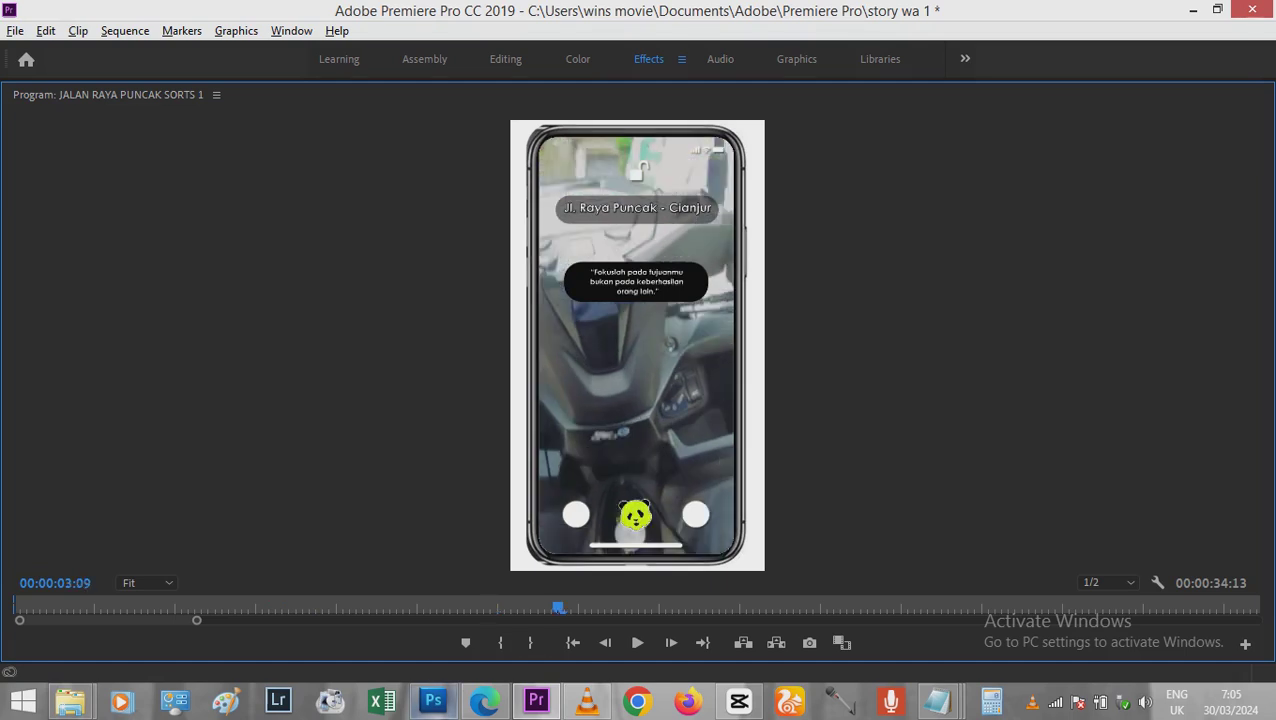
key("alt+Tab")
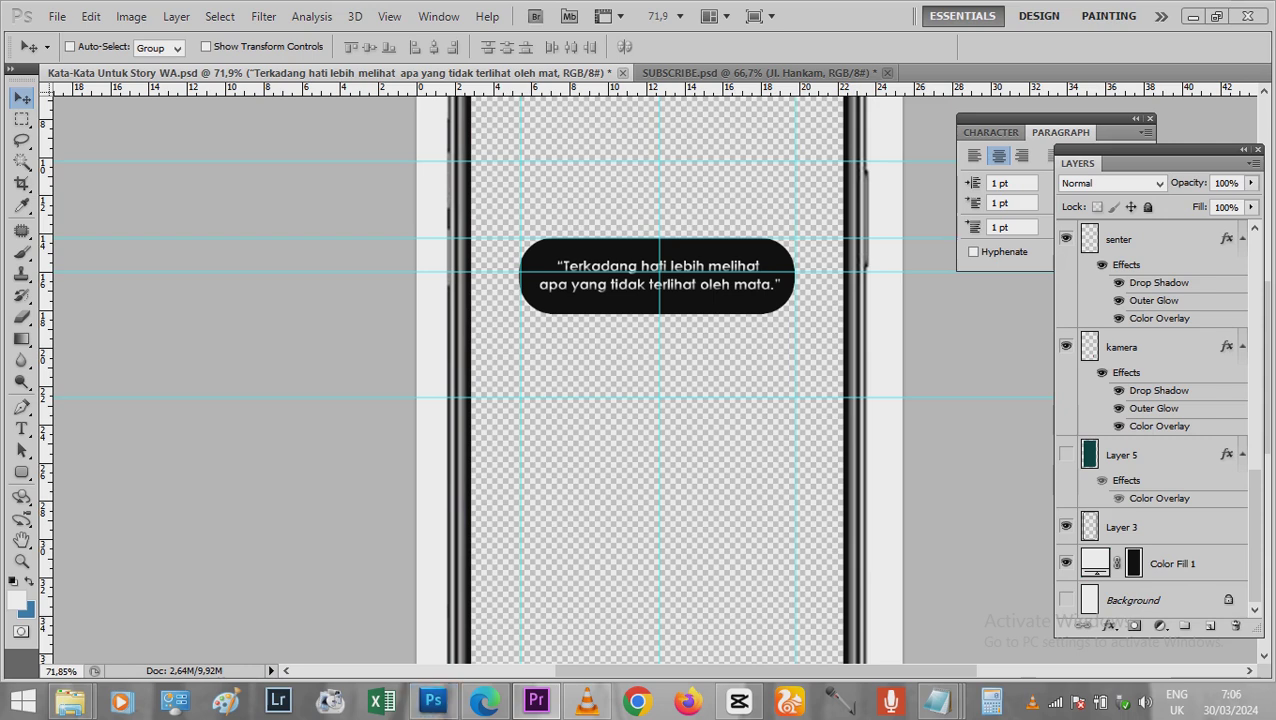
key("alt+Tab")
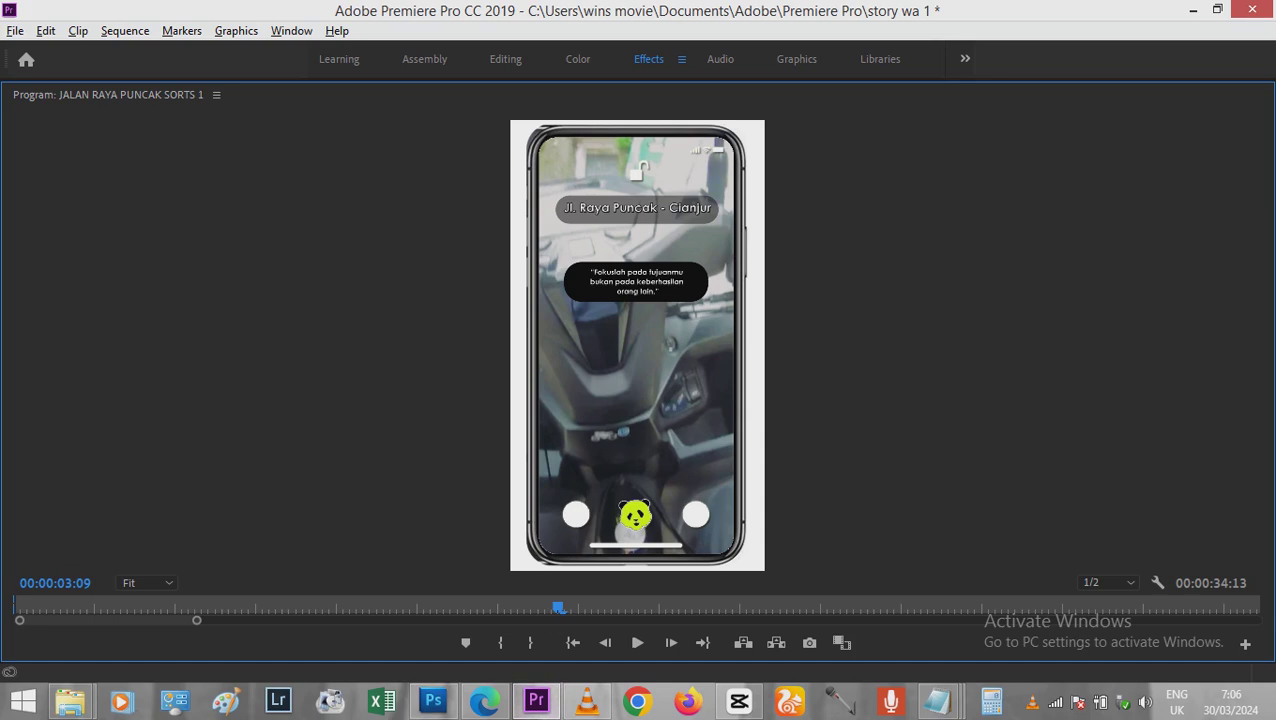
Step: Play the story preview briefly, step a few frames, and restore the full editing layout
key("space")
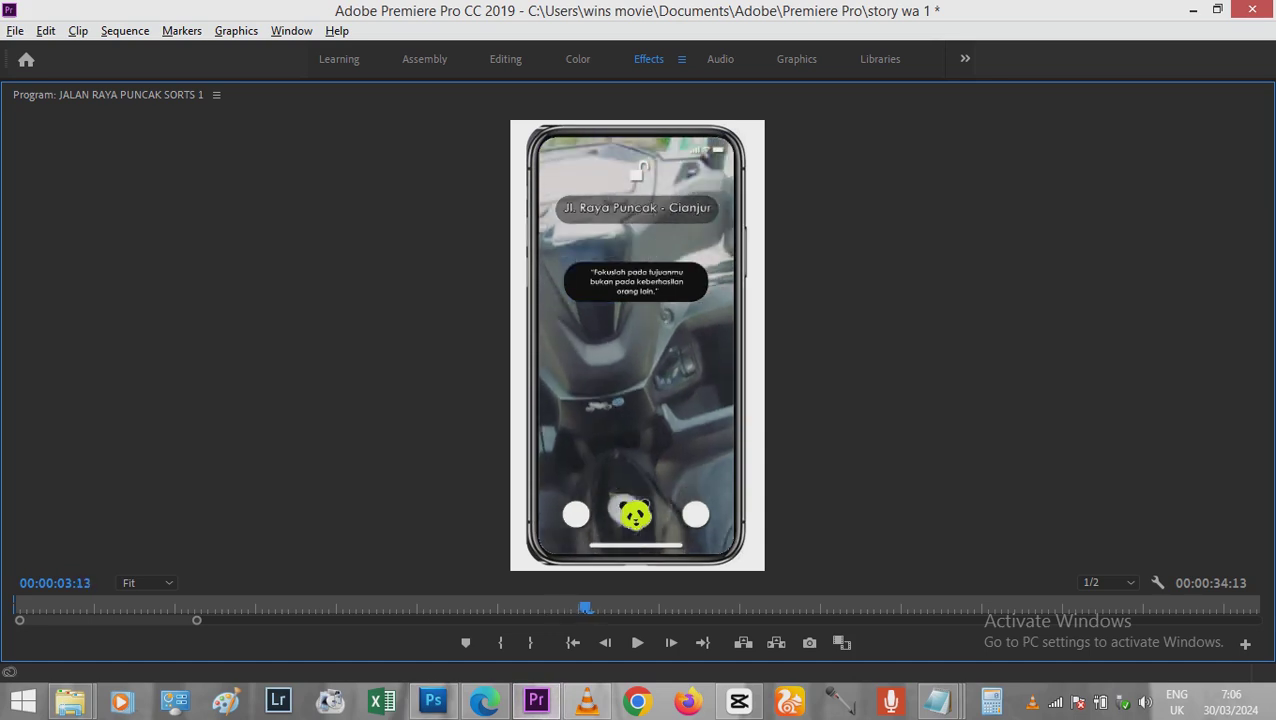
key("space")
key("Right")
key("Right")
key("Right")
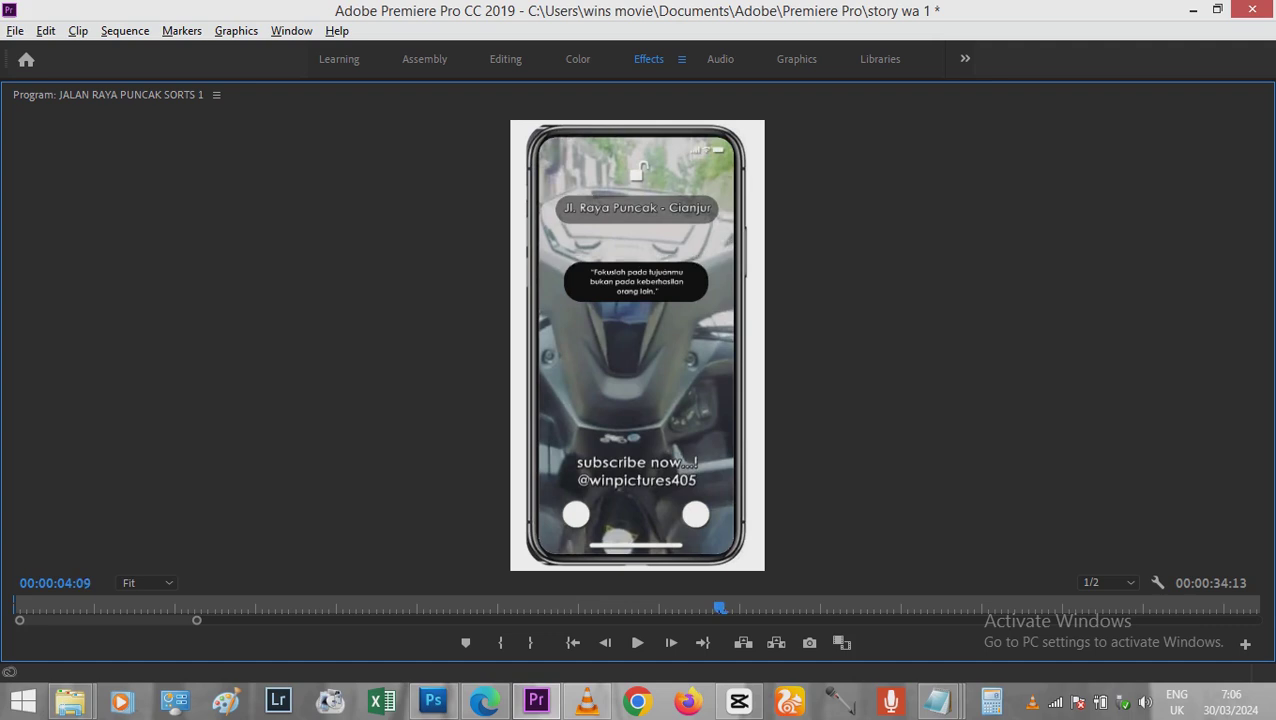
key("Right")
key("Right")
key("Right")
key("Right")
key("Right")
key("Right")
key("Right")
key("Right")
key("Right")
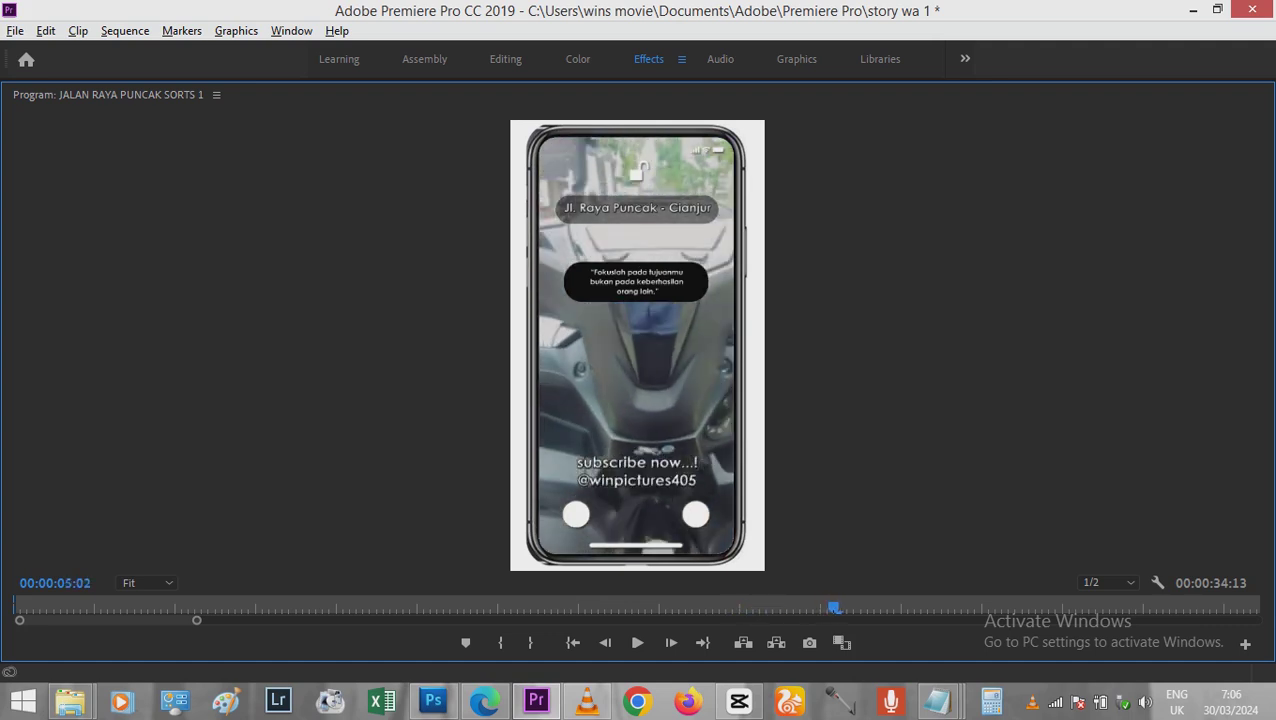
key("Right")
key("Right")
key("Right")
key("Right")
key("Right")
key("Right")
key("Right")
key("Right")
key("Right")
key("Right")
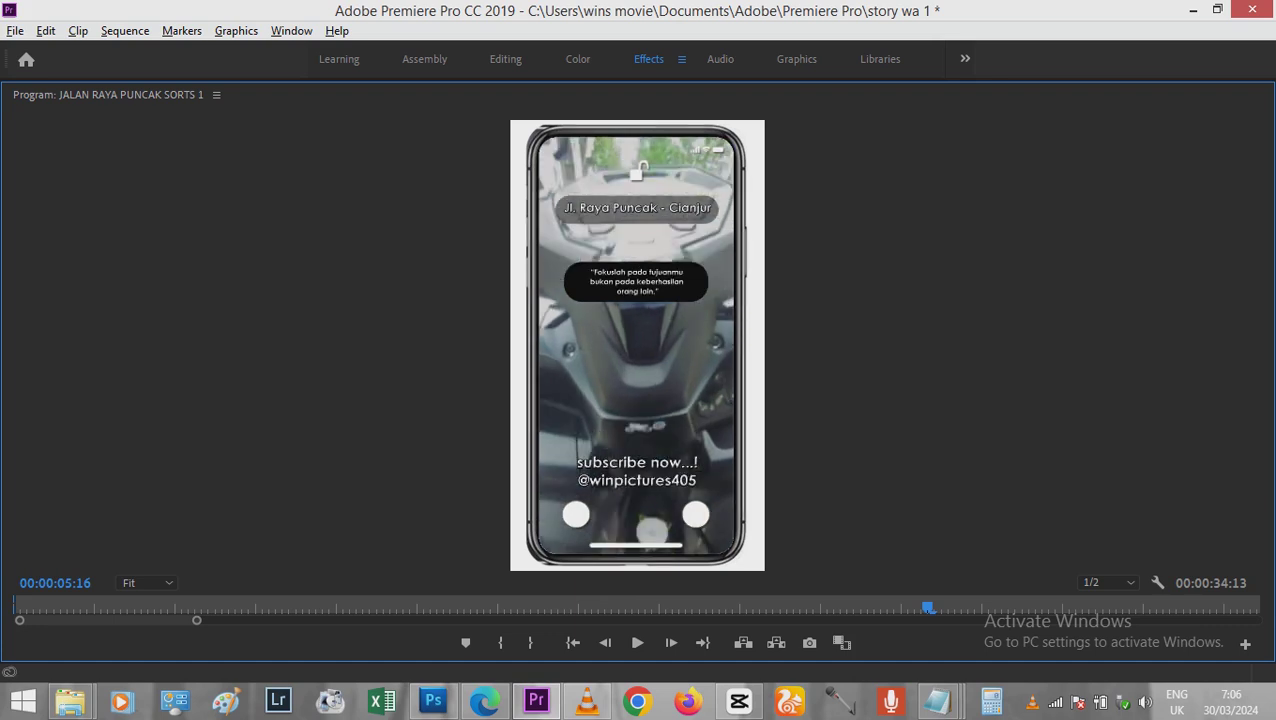
key("grave")
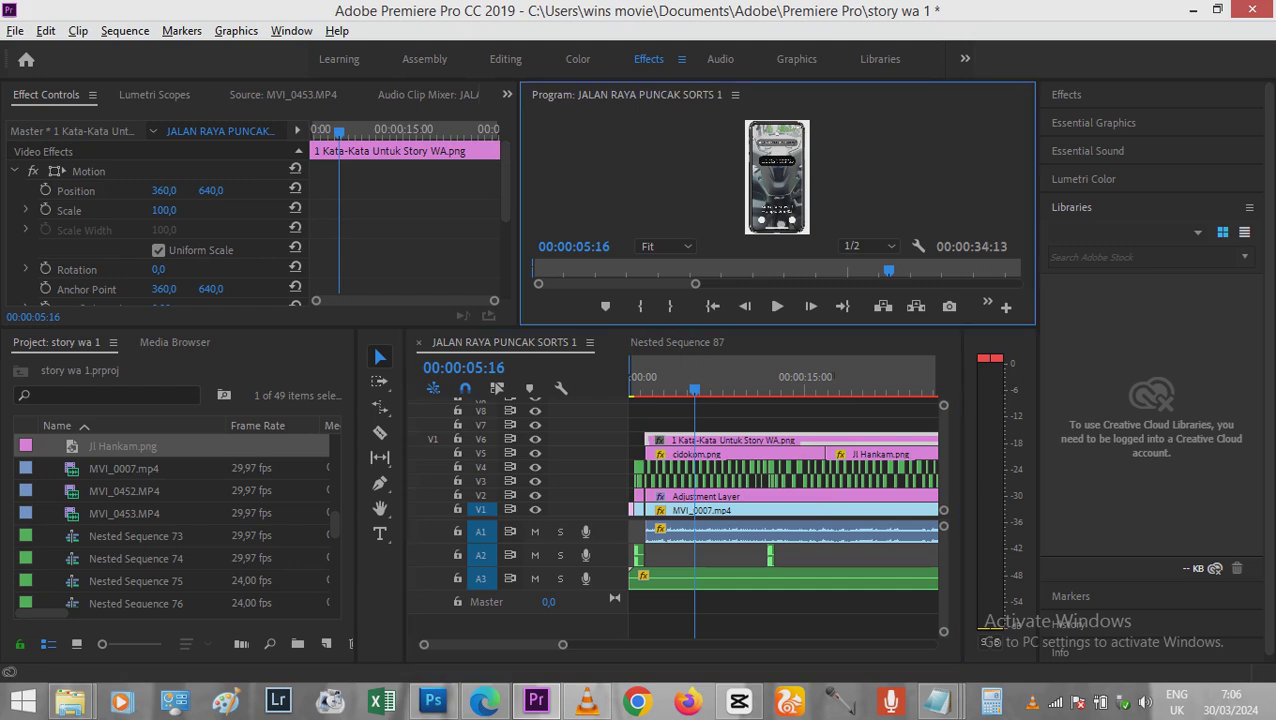
Step: Delete cidokom.png from V5, extend Jl Hankam.png leftward, and view the full-size preview from the start
key("grave")
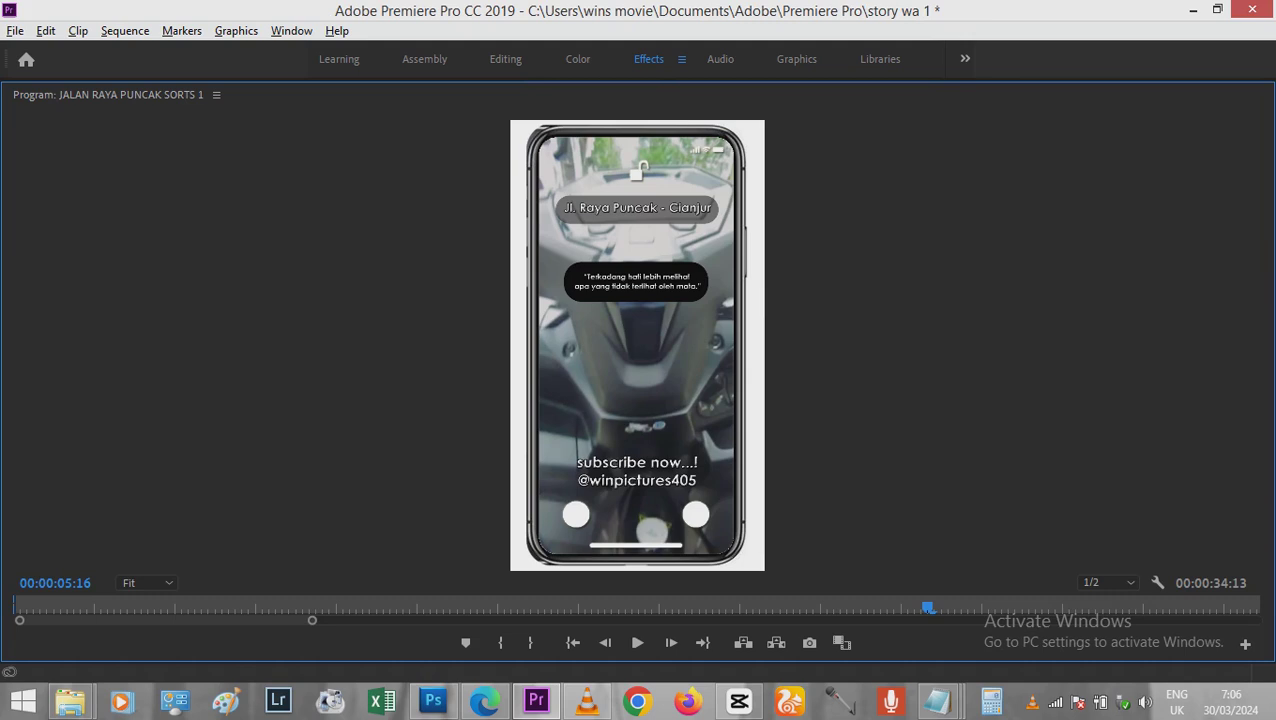
key("grave")
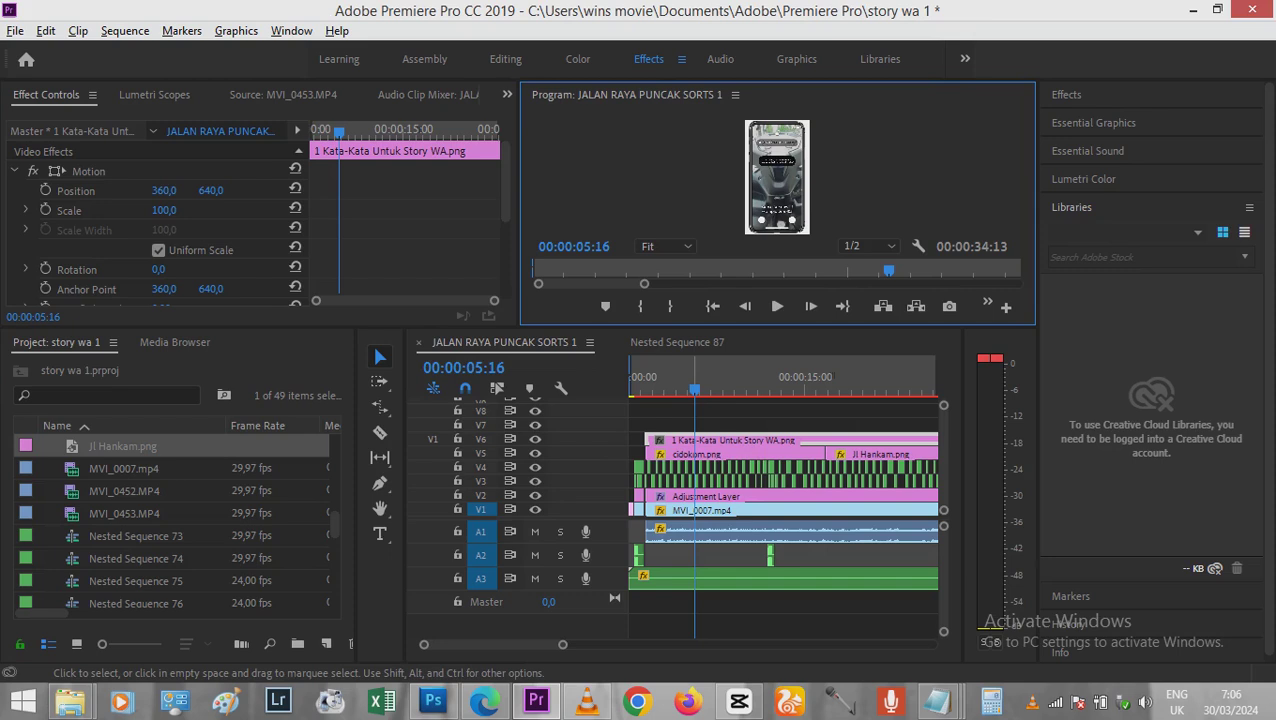
left_click(690, 455)
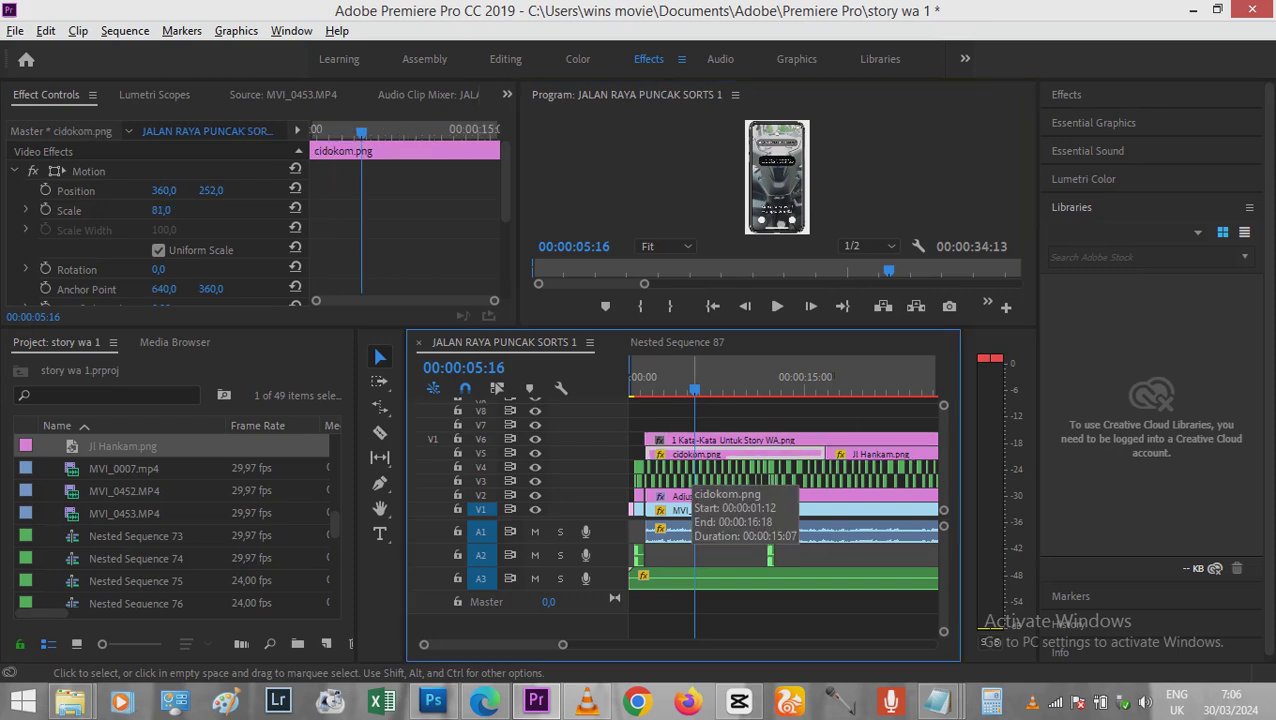
key("Delete")
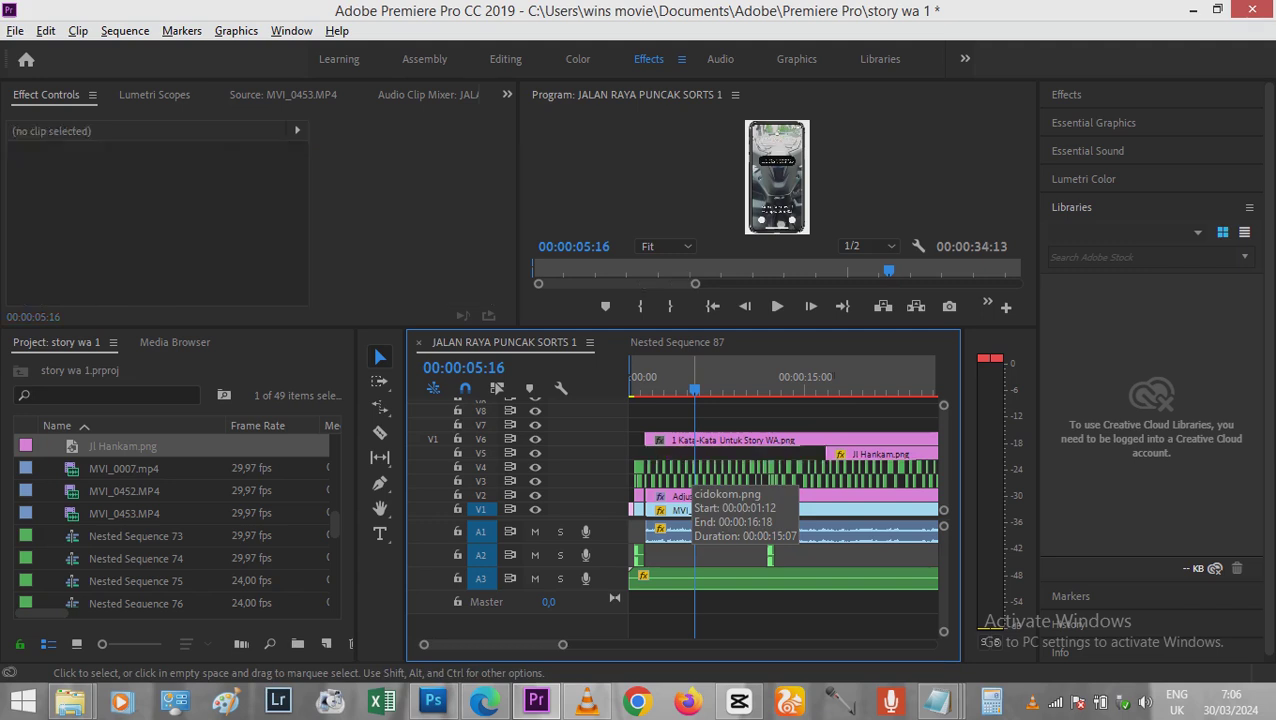
left_click(830, 455)
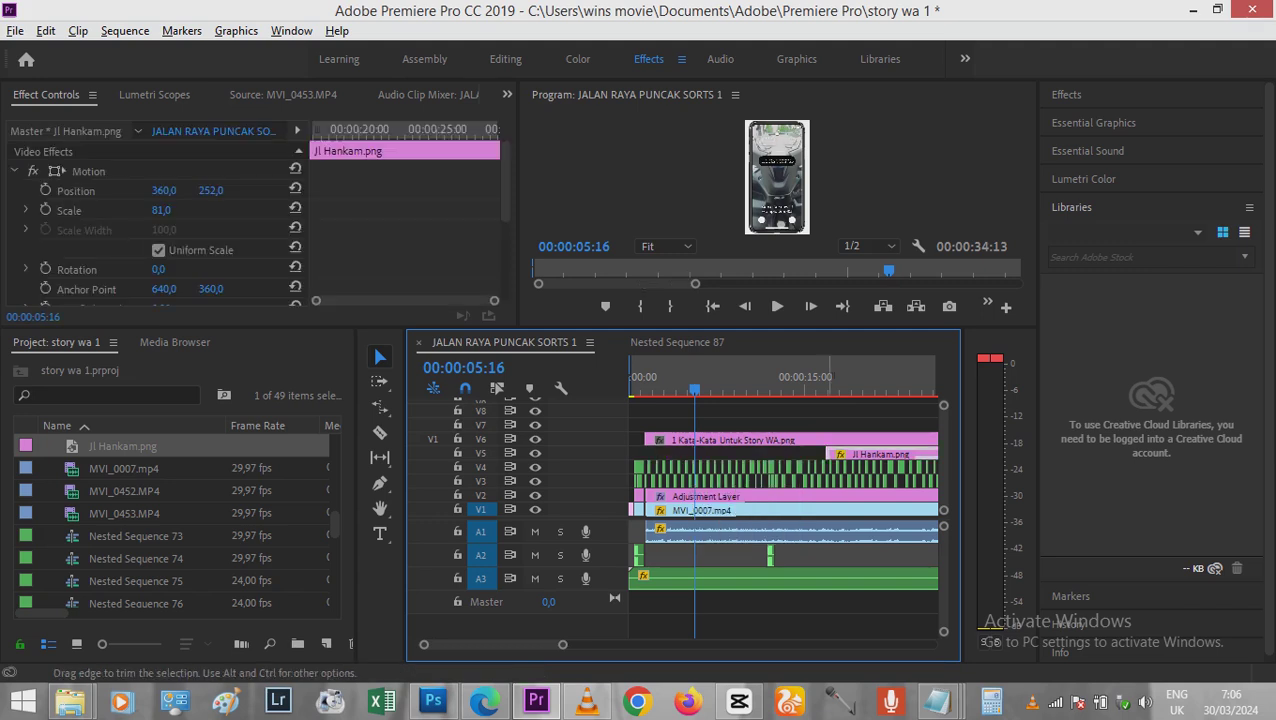
left_click_drag(827, 455, 656, 455)
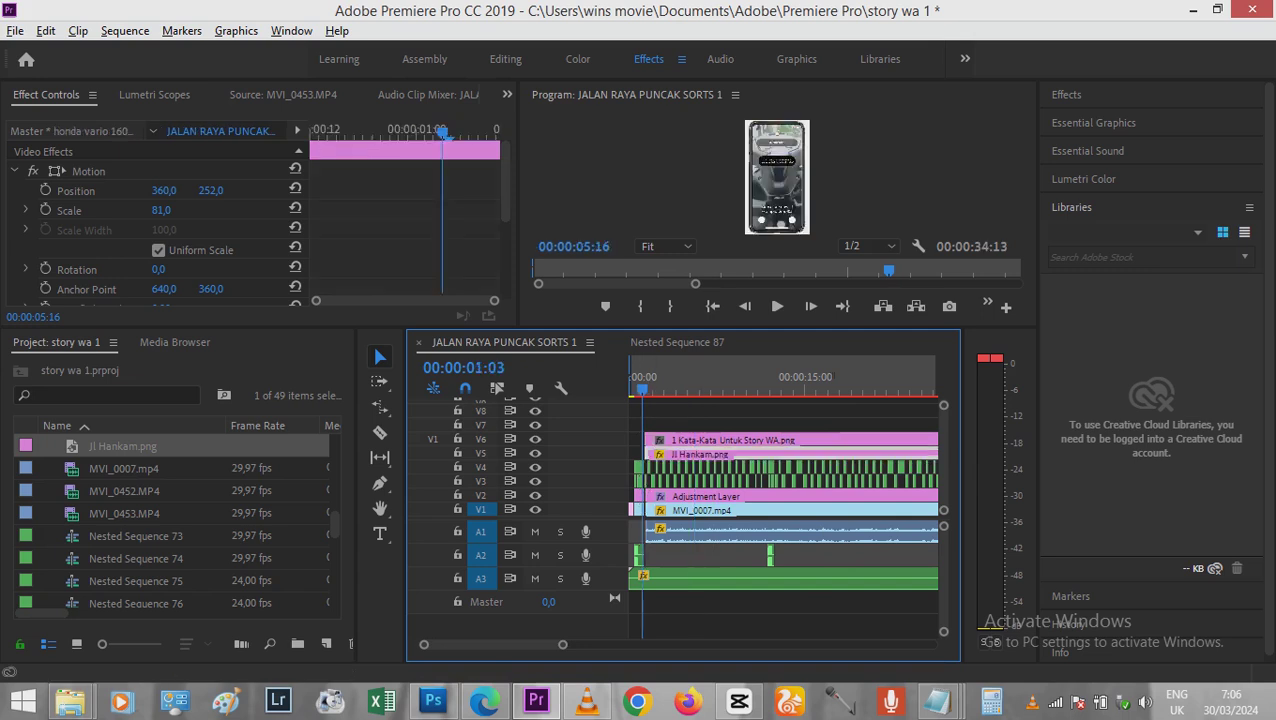
key("Home")
key("grave")
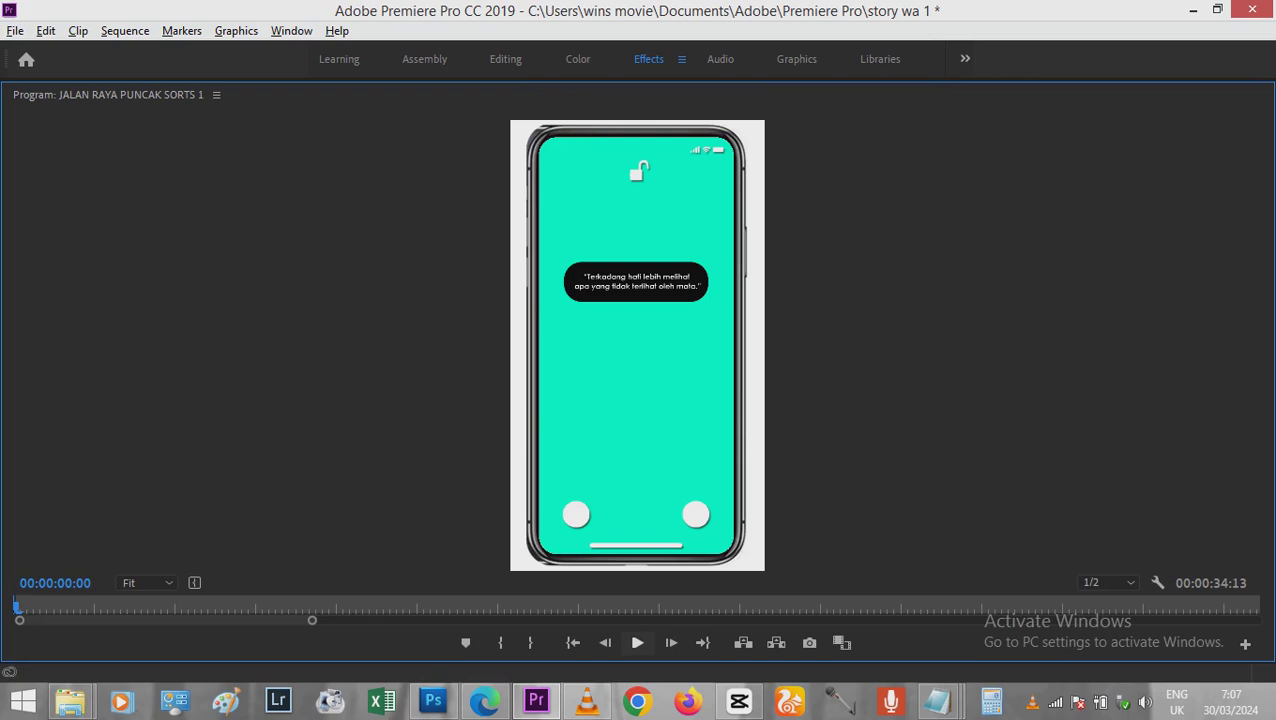
Step: Play the finished story preview from the beginning in the Program Monitor
left_click(637, 643)
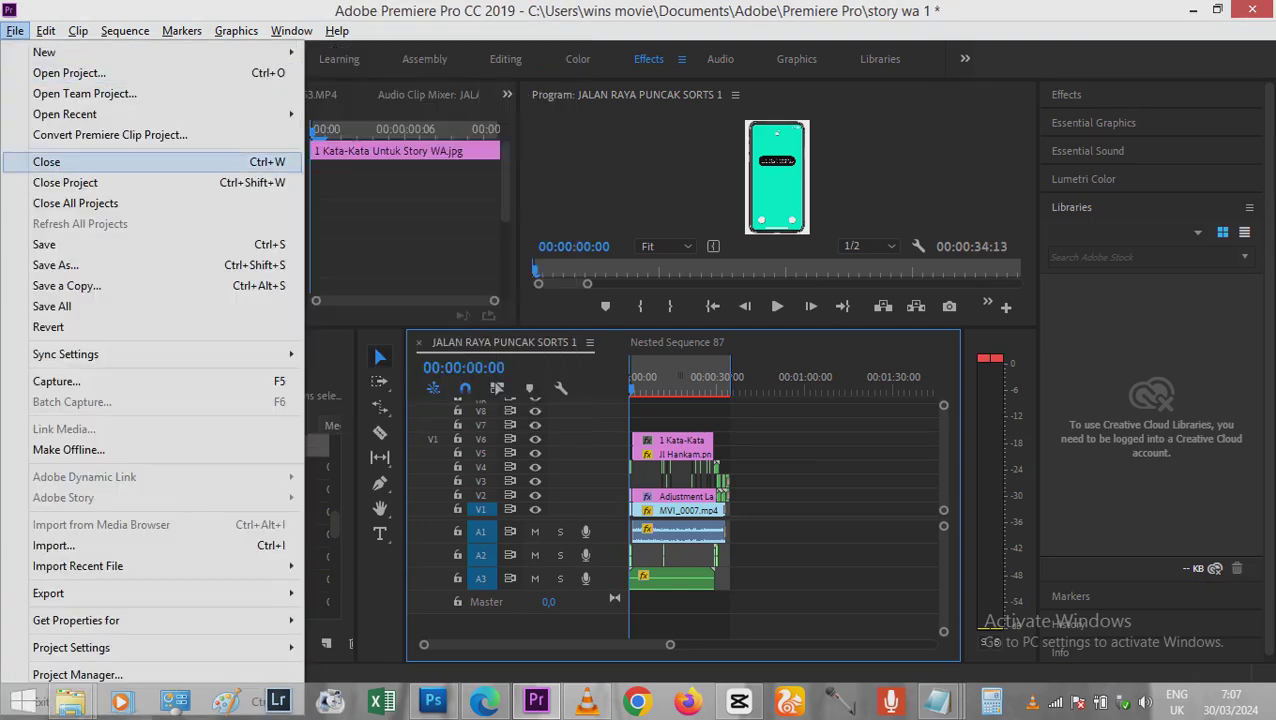
Step: Bring up the H.264 Export Settings for the sequence via File > Export > Media
mouse_move(100, 593)
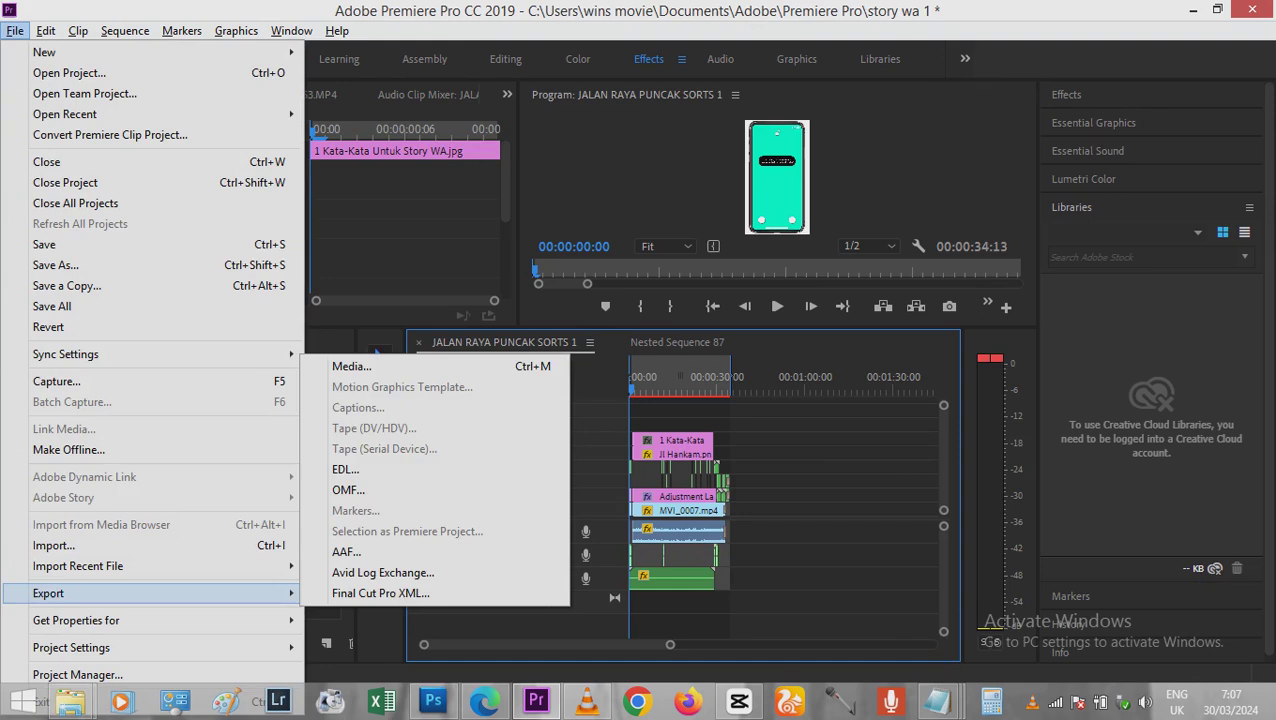
left_click(351, 366)
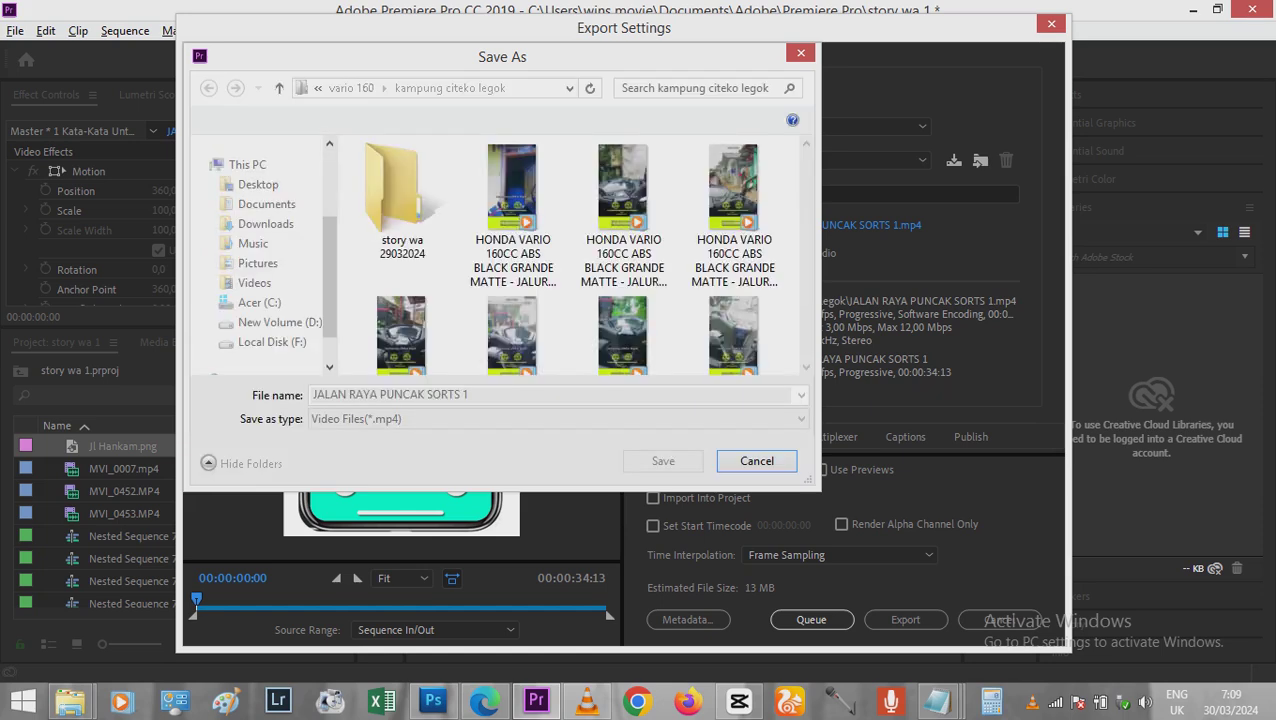
Step: Reuse the #25 video's file name, changing the episode number to #26
scroll(520, 315, "down", 2)
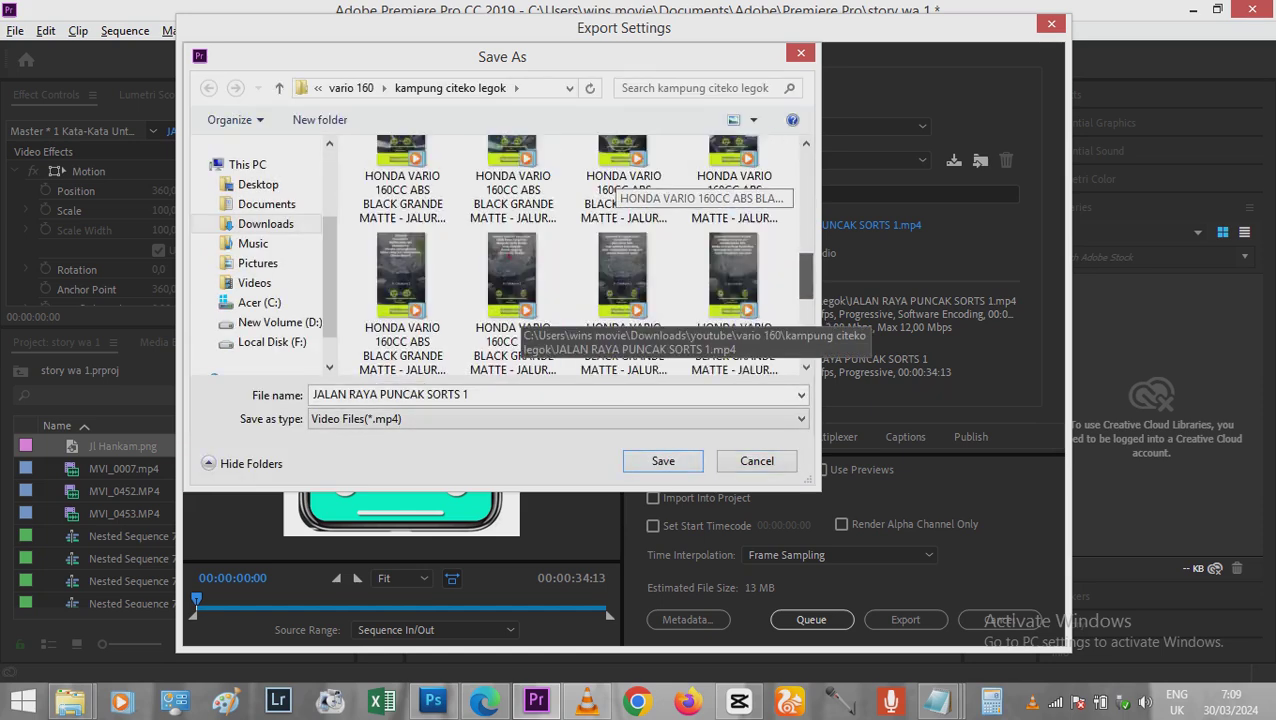
left_click(623, 270)
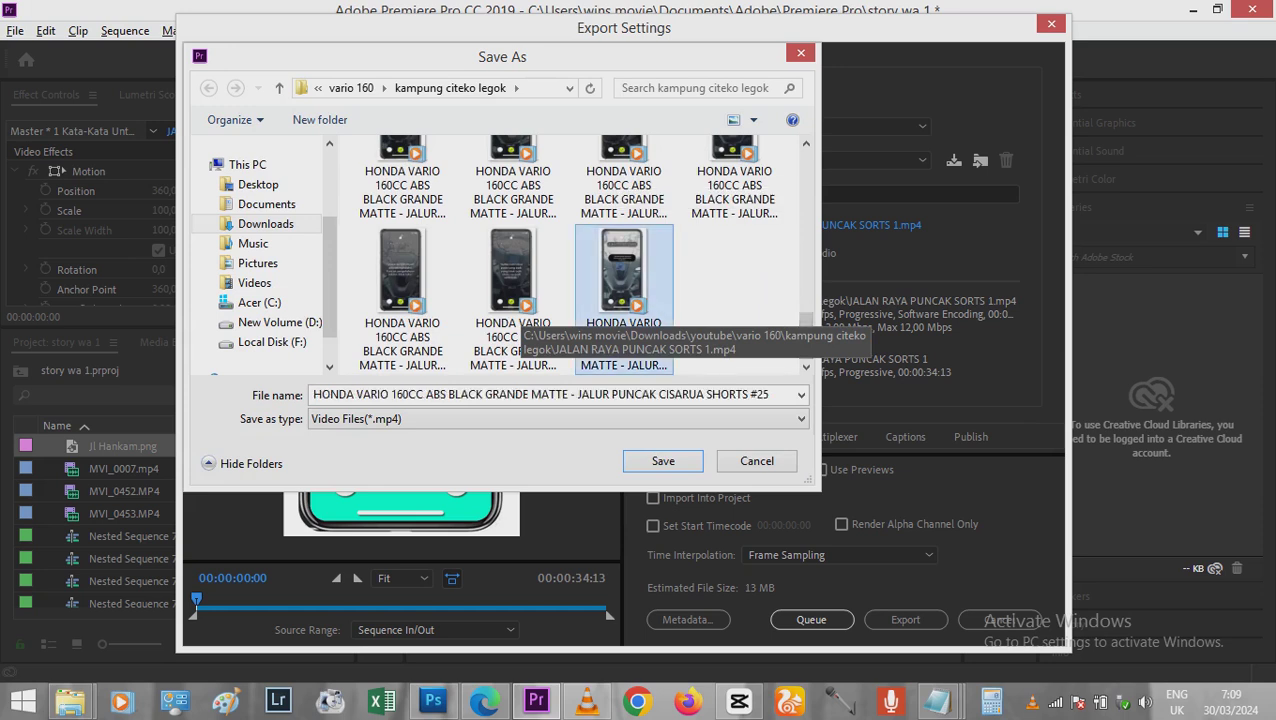
left_click(770, 394)
key("BackSpace")
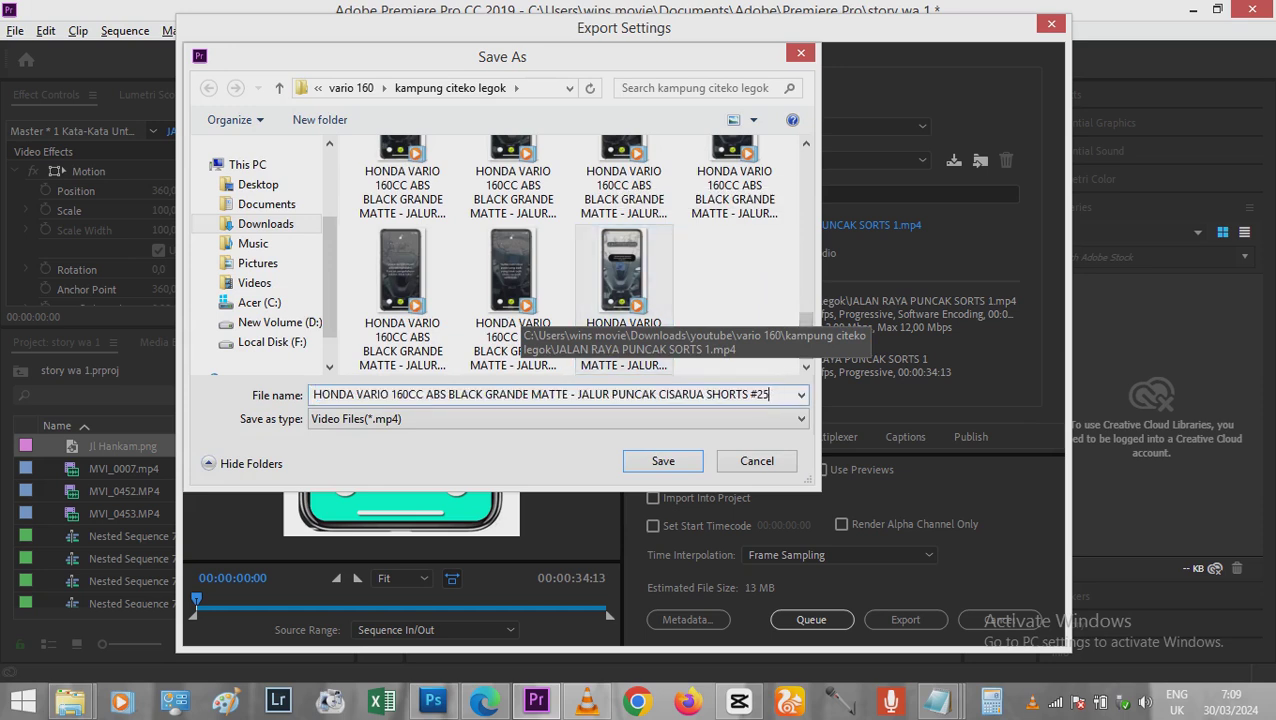
type("6")
key("Return")
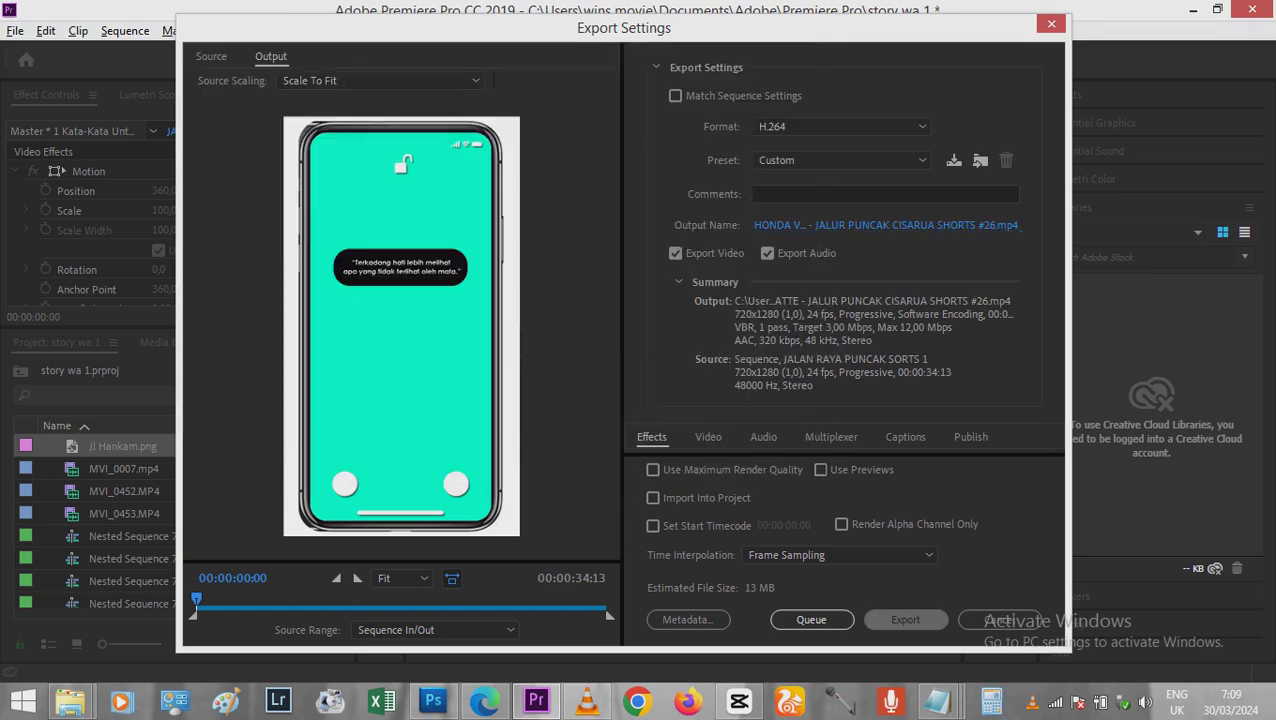
Step: Start the MP4 export from the Export Settings dialog
left_click(905, 620)
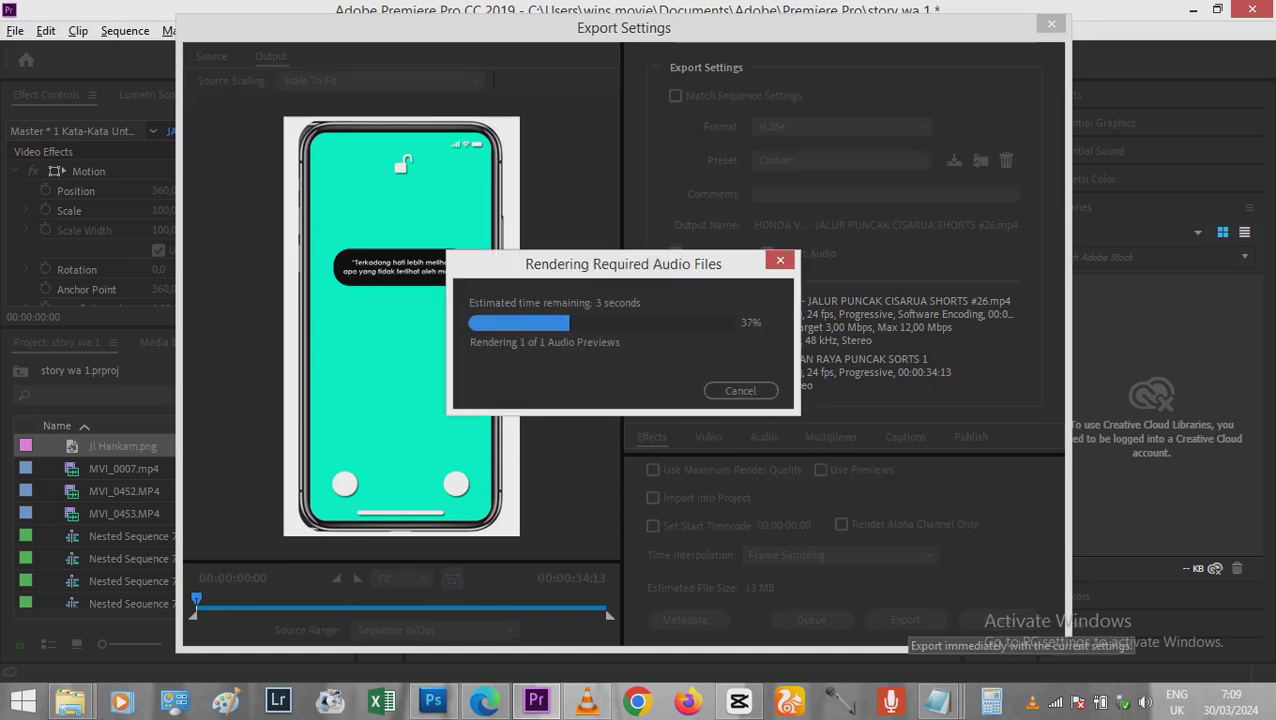